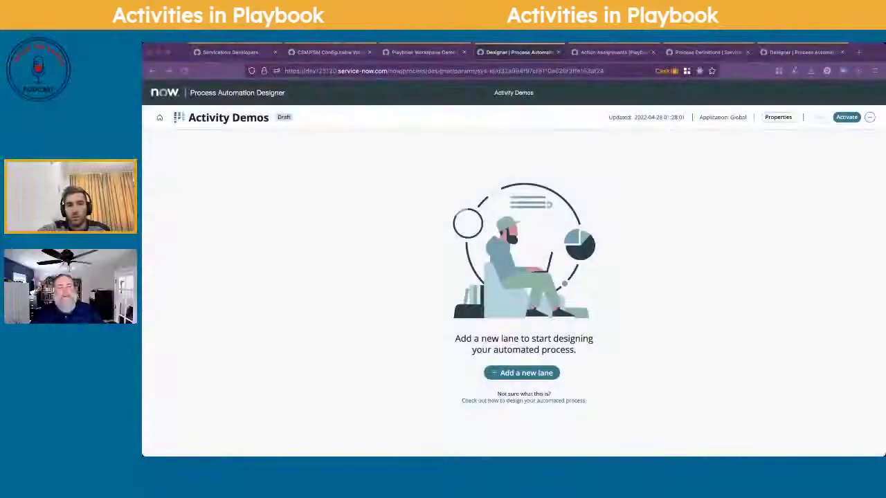
Add the first lane to the Activity Demos process, label it Intake, and save it.
left_click(375, 313)
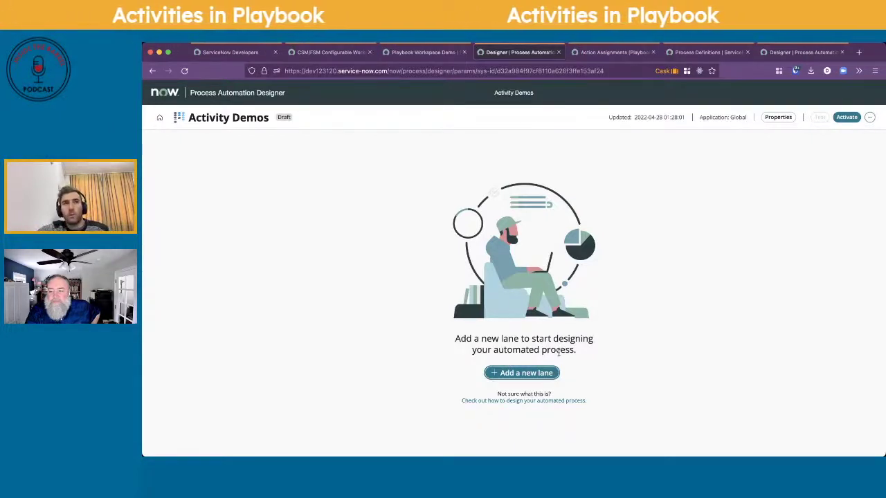
left_click(513, 373)
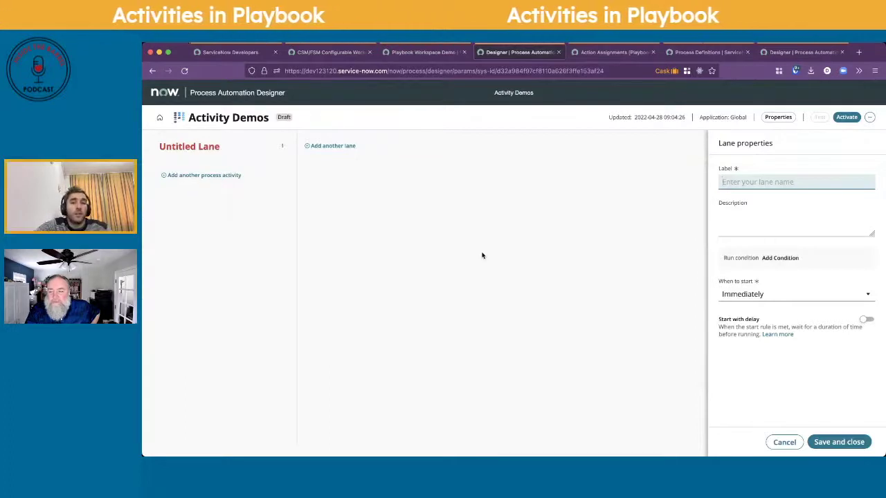
type("Intake")
left_click(609, 227)
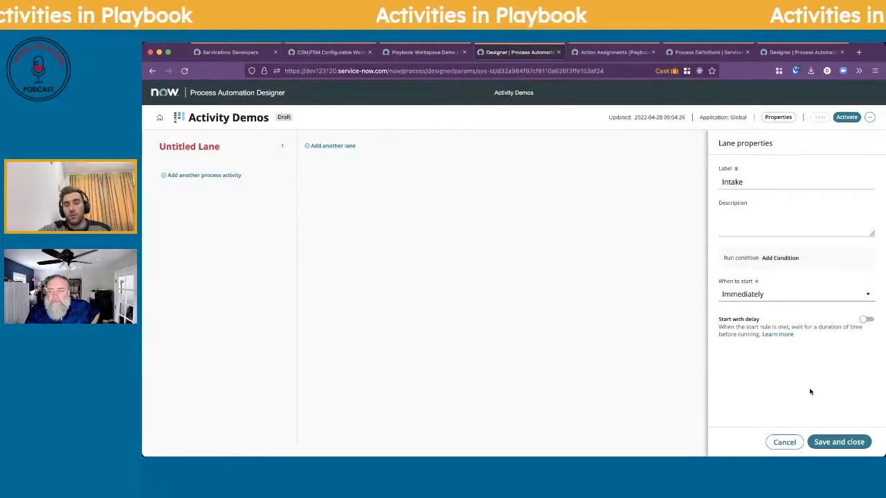
left_click(842, 442)
Add two more lanes after Intake, labelled Assess and Resolve, each starting After Previous, and save them.
left_click(334, 146)
left_click(735, 182)
type("Assess")
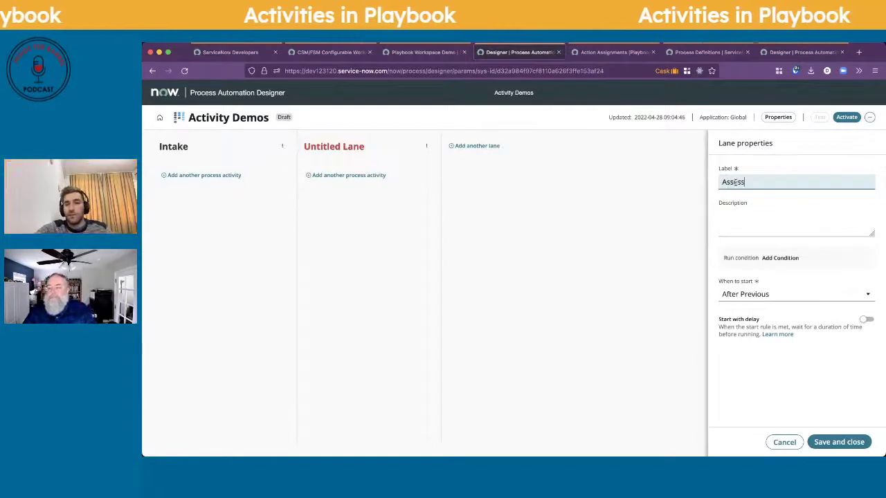
left_click(837, 442)
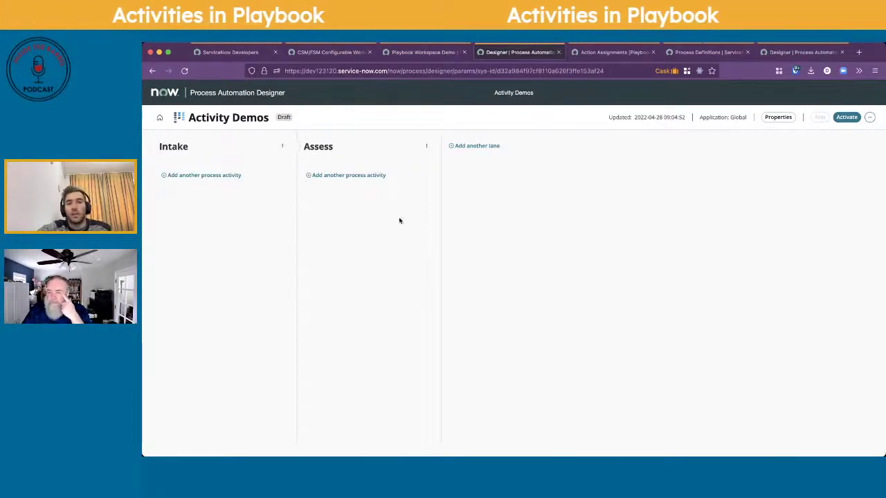
left_click(478, 146)
type("Resolve")
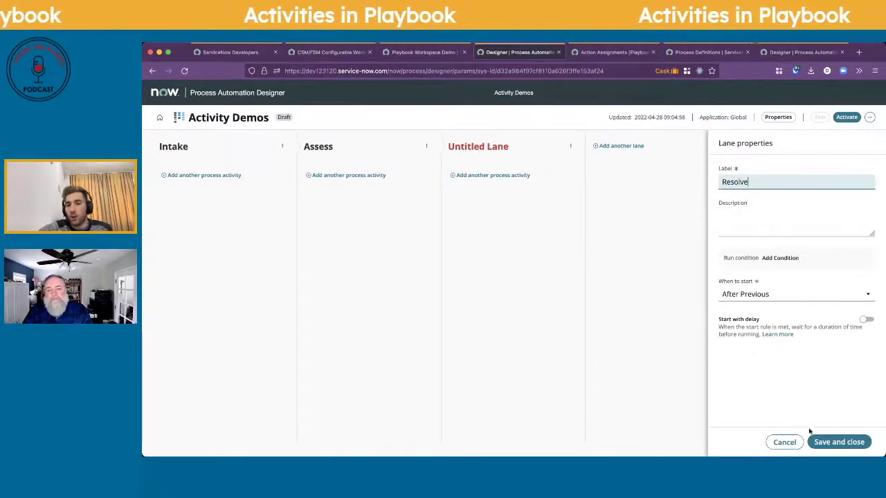
left_click(838, 441)
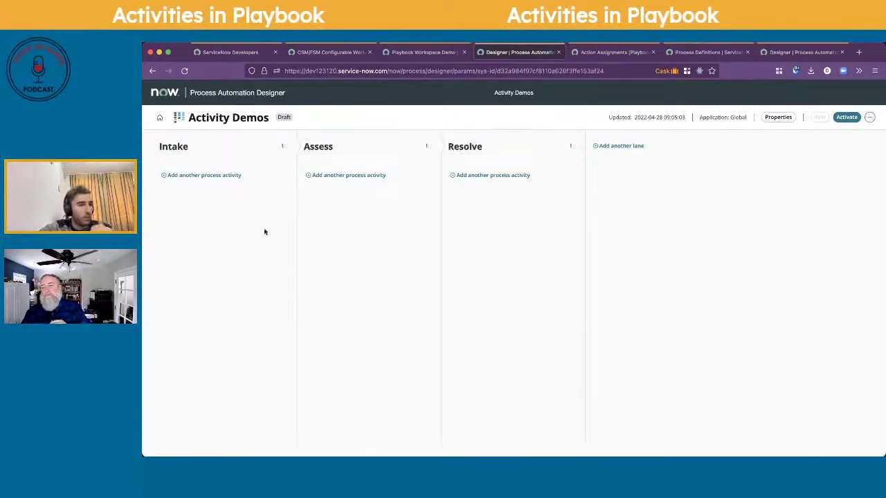
Add an Instruction activity to the Intake lane and label it "Review this playbook".
left_click(225, 177)
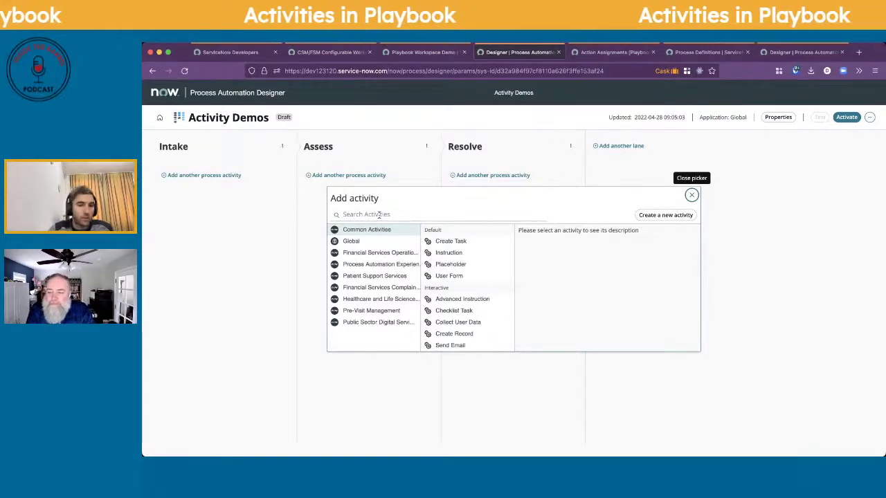
left_click(468, 253)
key("Escape")
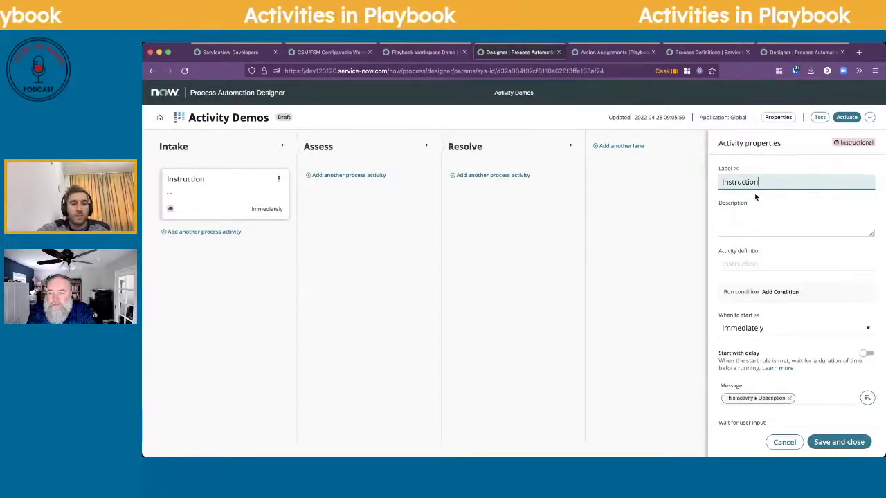
key("super+a")
type("Review this playbo")
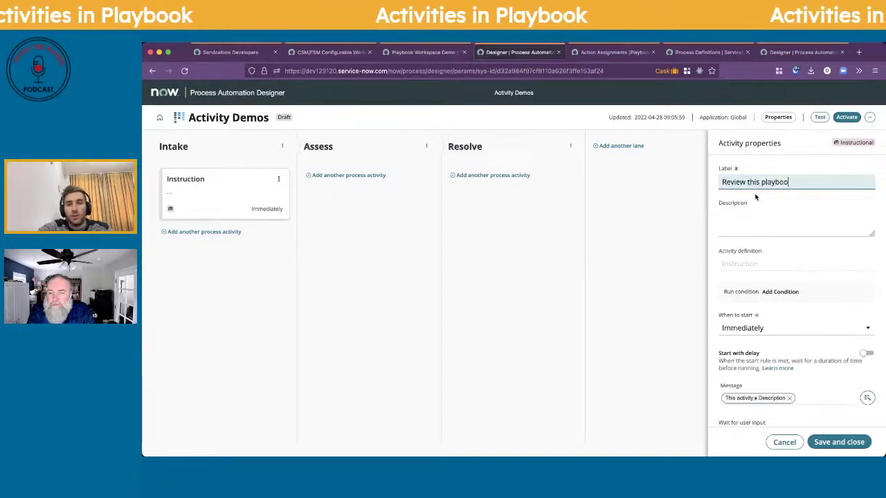
type("ok")
Describe the instruction activity as "This playbook contains a process for incident handling." and save it.
key("Tab")
type("This place")
key("BackSpace")
key("BackSpace")
type("ybook ma")
key("BackSpace")
key("BackSpace")
type("contains a pr")
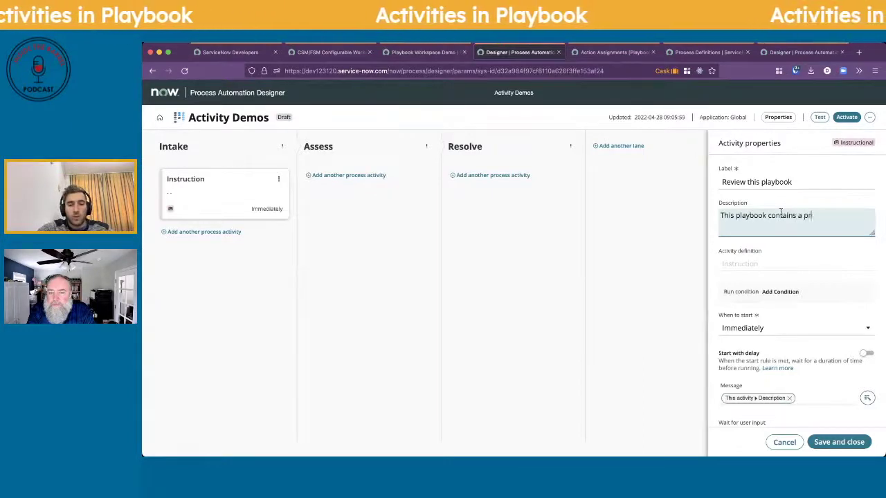
type("ocess for XYZ")
type("incidents.")
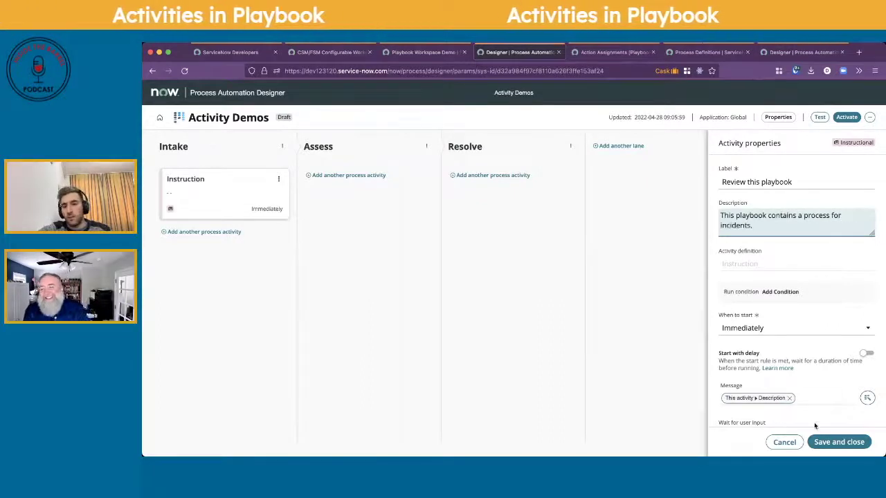
key("BackSpace")
key("BackSpace")
type("handling.")
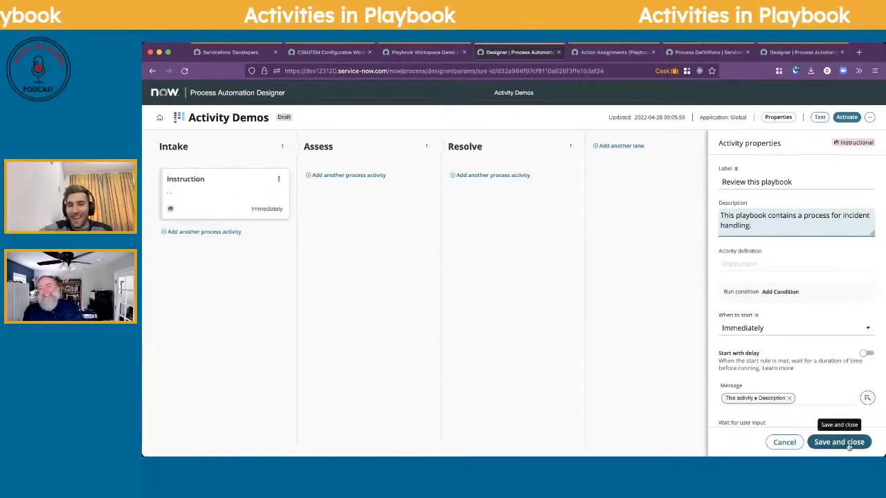
left_click(848, 442)
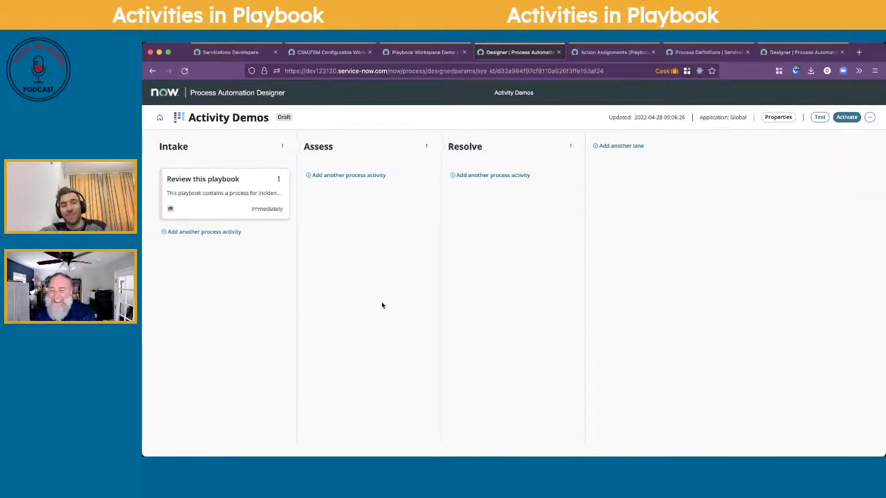
Add a User Form activity below the instruction in the Intake lane and label it "Review contact information".
left_click(220, 233)
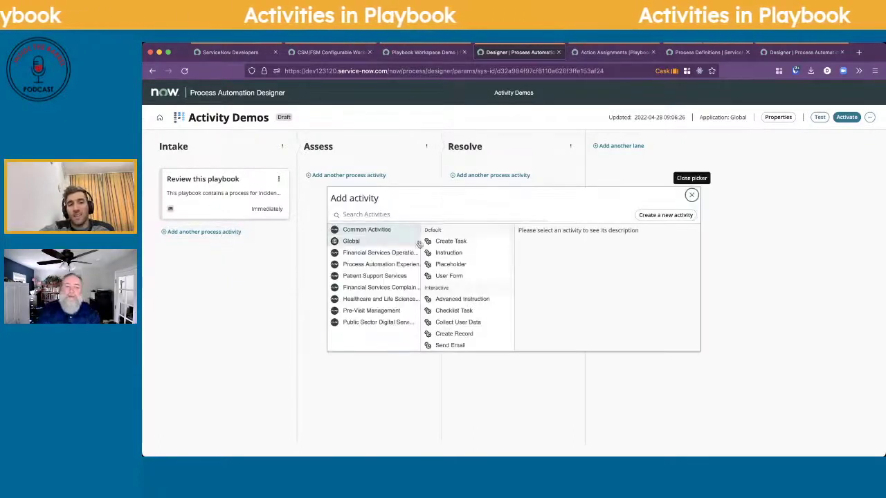
left_click(448, 241)
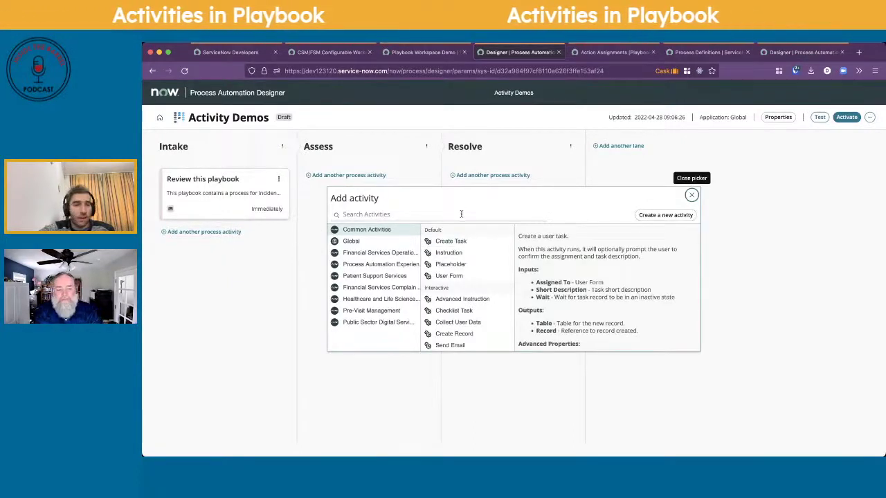
left_click(455, 276)
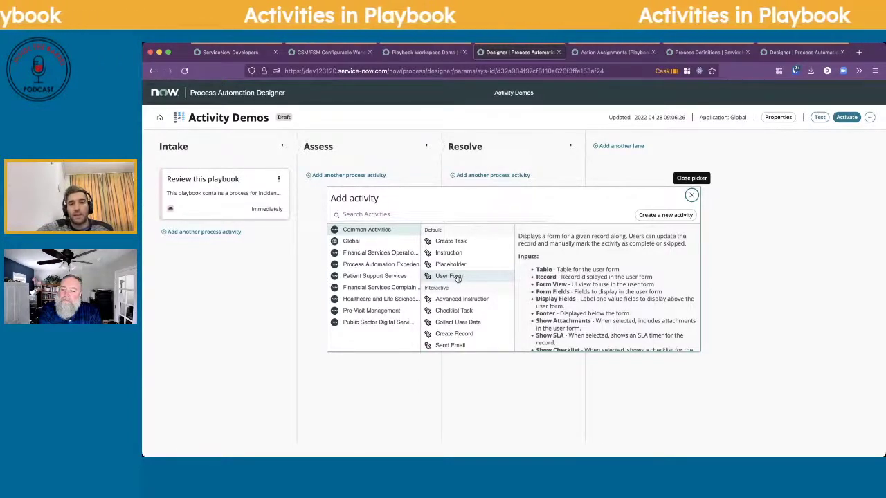
left_click(457, 276)
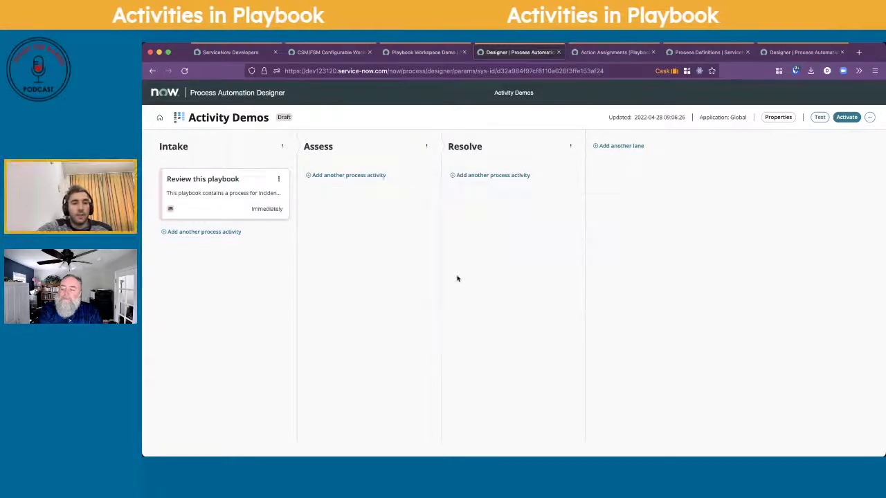
triple_click(765, 191)
type("Review conta")
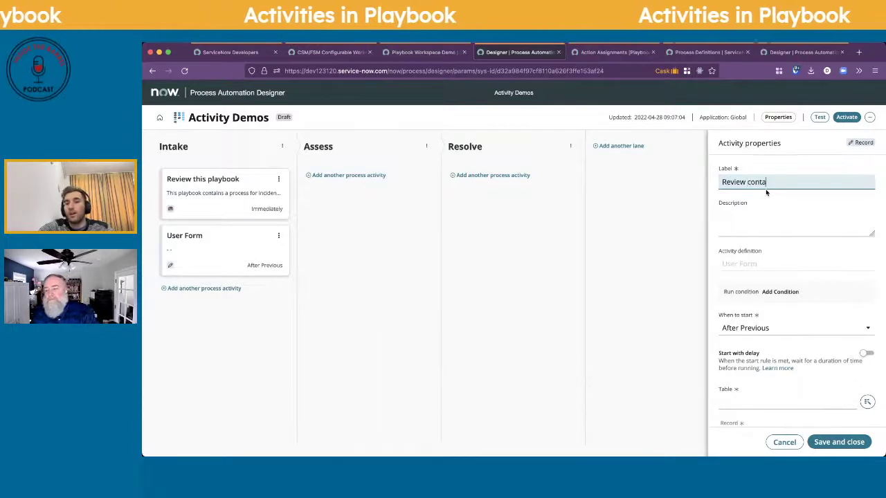
type("ct information")
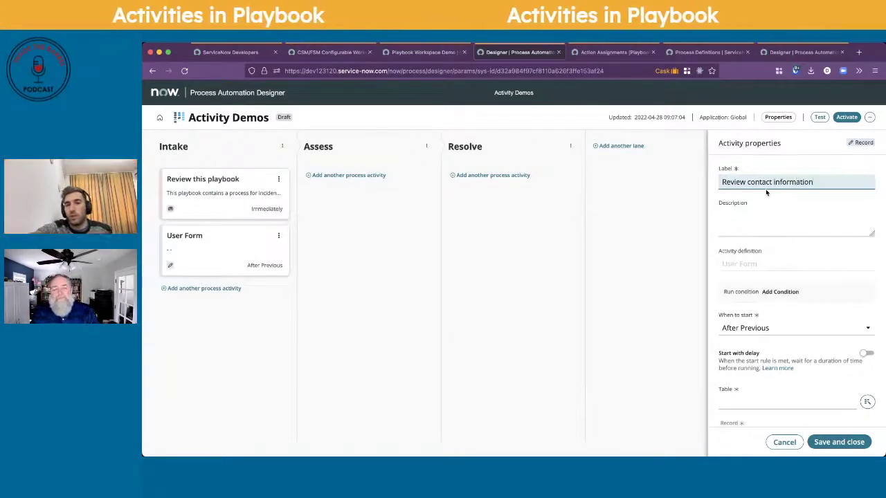
Set the user form activity's table to Incident.
key("Tab")
scroll(766, 260, "down", 1)
scroll(766, 260, "down", 2)
left_click(806, 306)
type("incident")
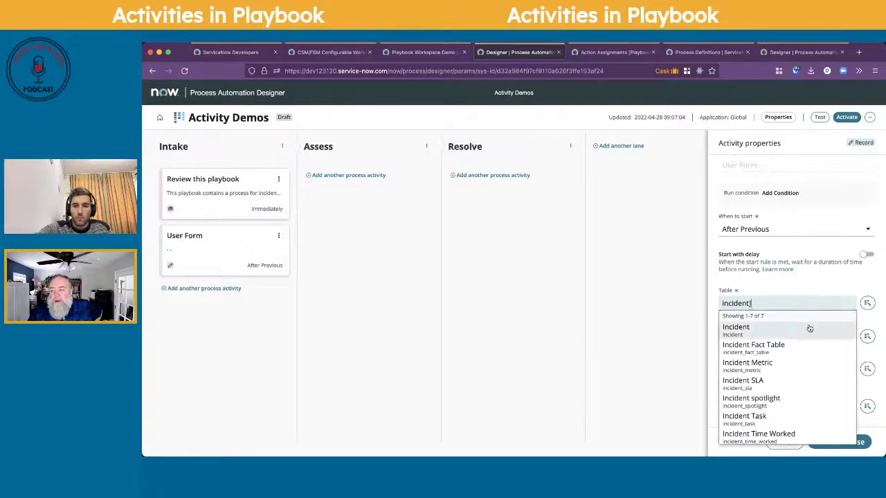
left_click(809, 328)
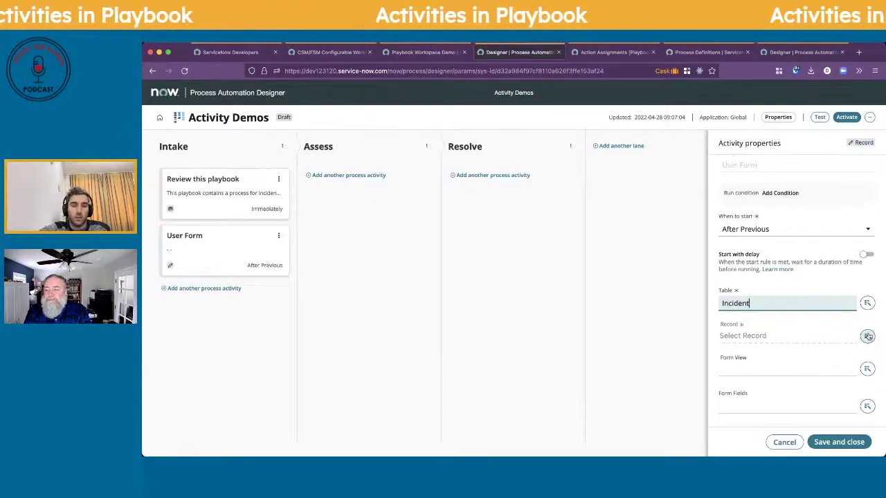
Set the user form's record to the Incident Record supplied by the trigger.
left_click(868, 336)
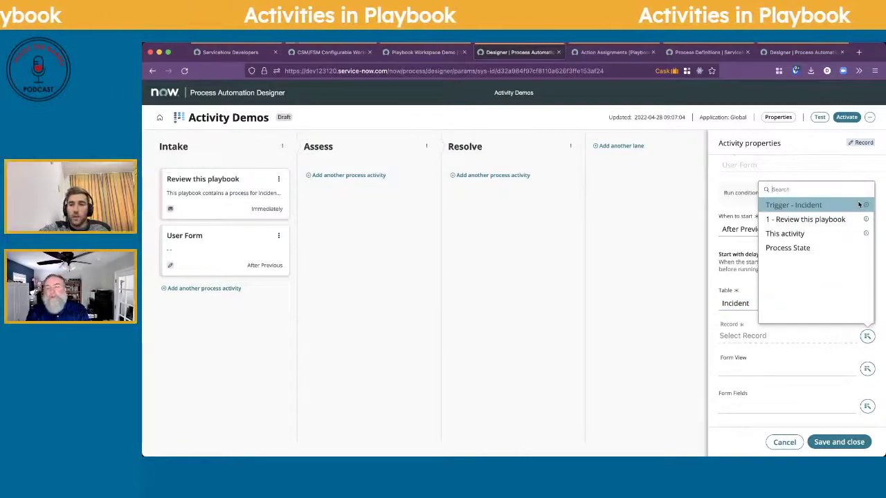
left_click(867, 337)
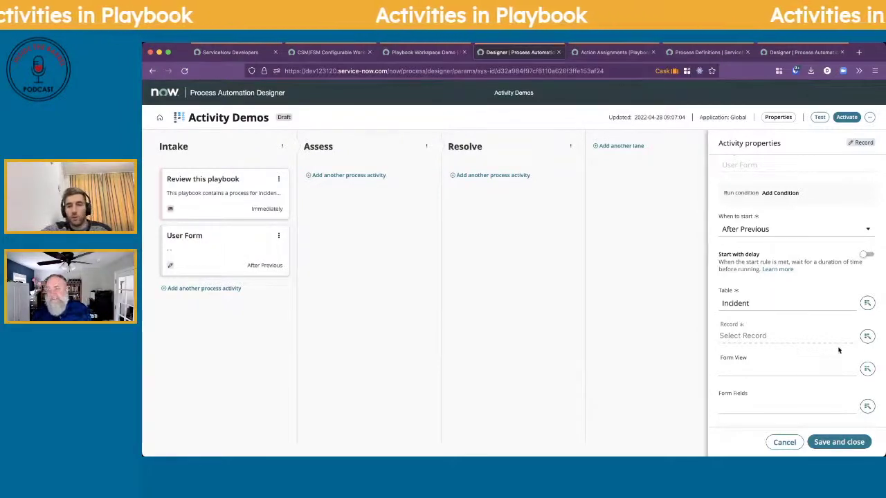
left_click(867, 336)
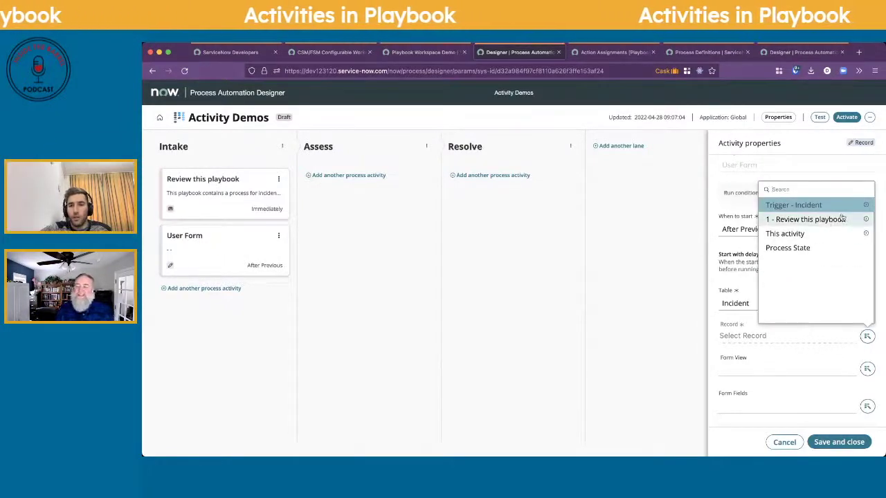
left_click(865, 205)
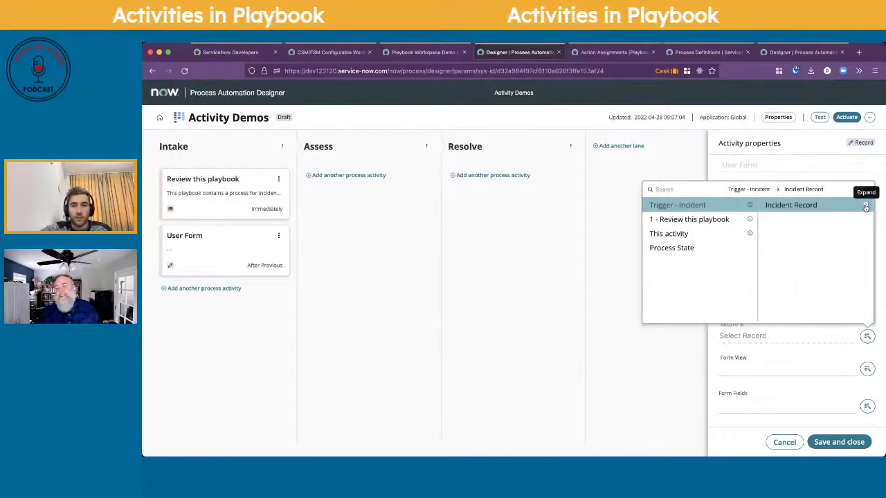
left_click(819, 206)
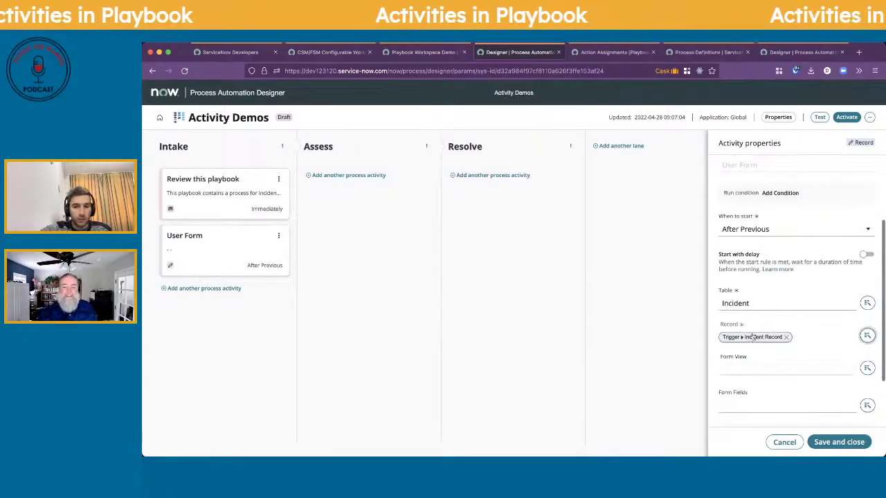
Set the user form activity's form view to workspace.
scroll(757, 262, "up", 3)
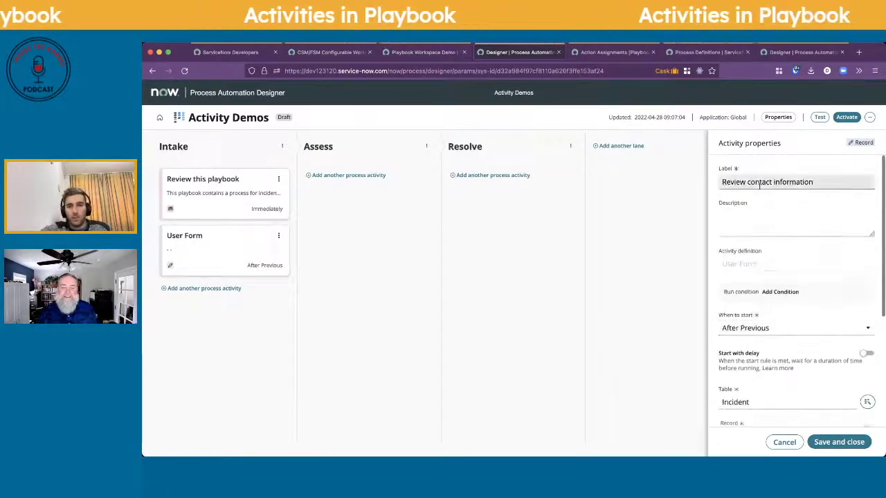
scroll(761, 284, "down", 5)
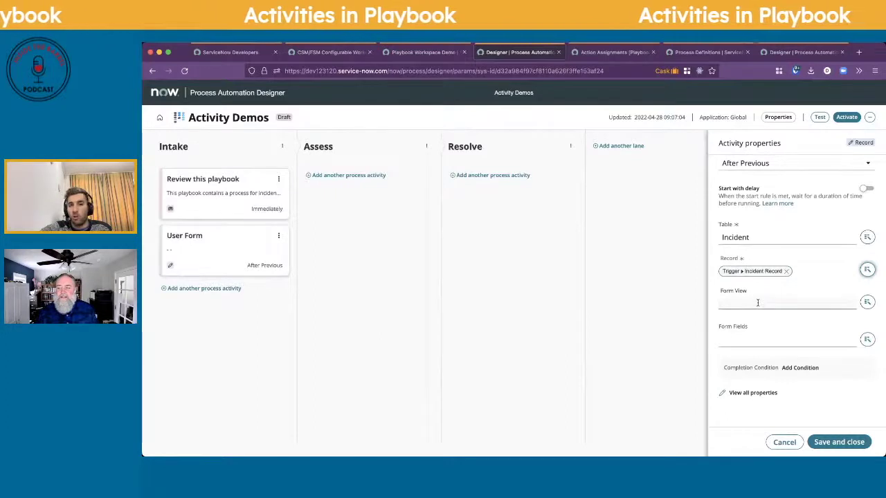
left_click(758, 302)
type("workspace")
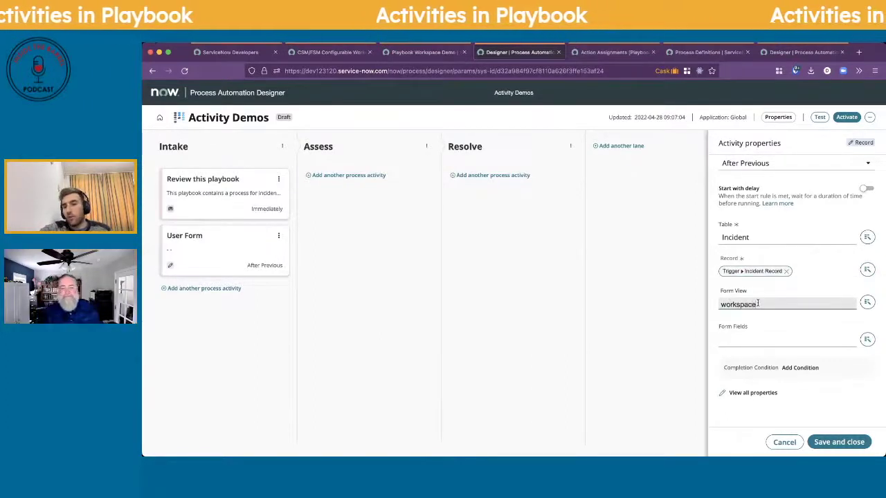
Enter called_id as the user form's form field and save the activity.
left_click(757, 338)
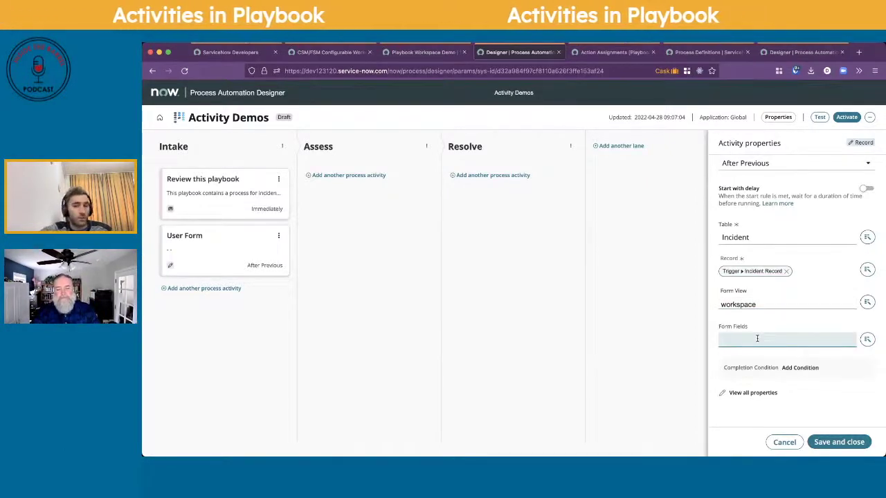
type("called_id")
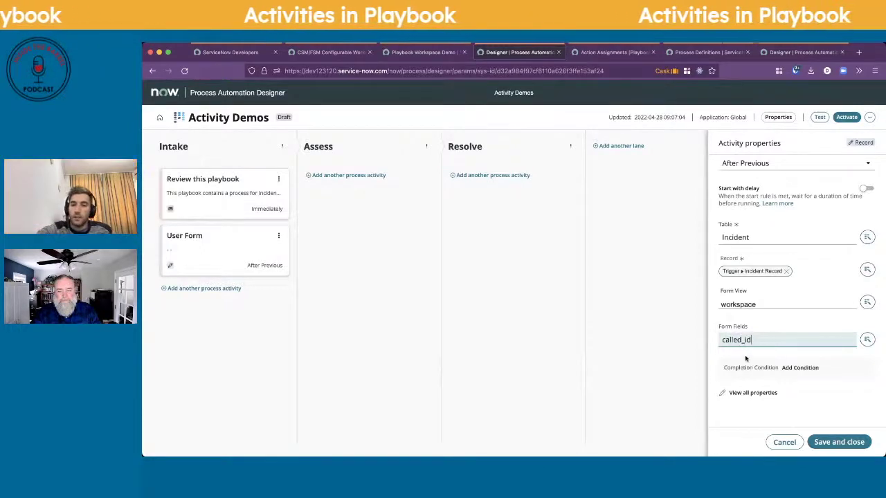
scroll(758, 361, "up", 1)
scroll(757, 361, "up", 2)
scroll(758, 361, "down", 4)
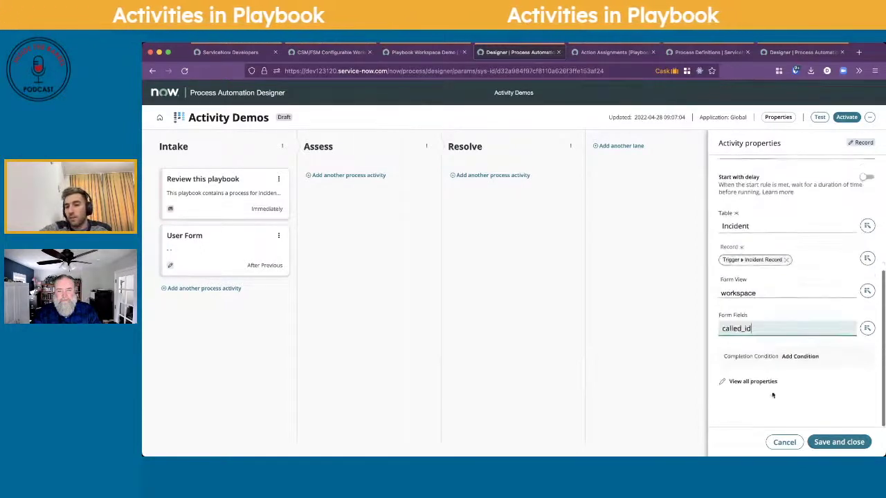
left_click(826, 443)
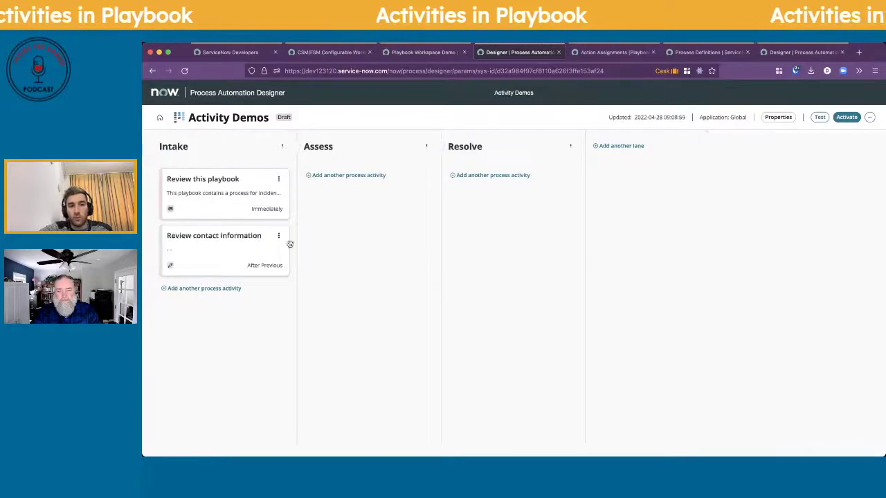
Test the Activity Demos process against incident INC0000002 and open its playbook preview.
left_click(822, 119)
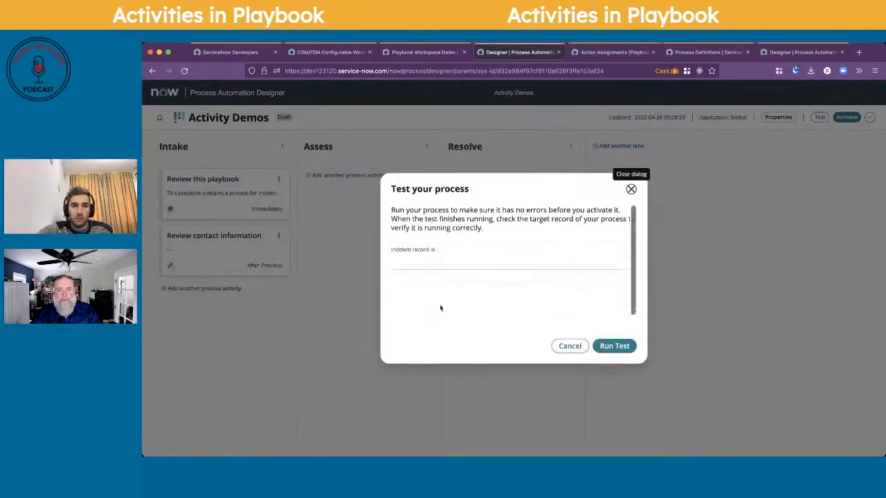
left_click(447, 262)
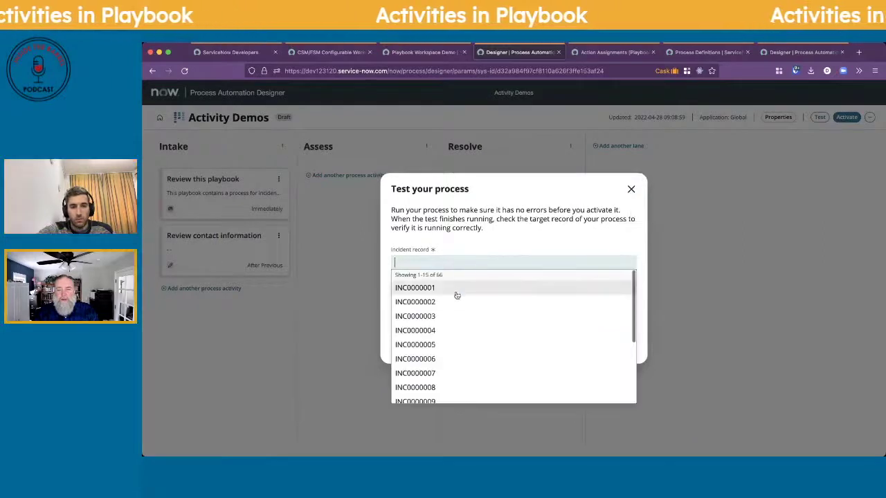
left_click(458, 305)
left_click(605, 343)
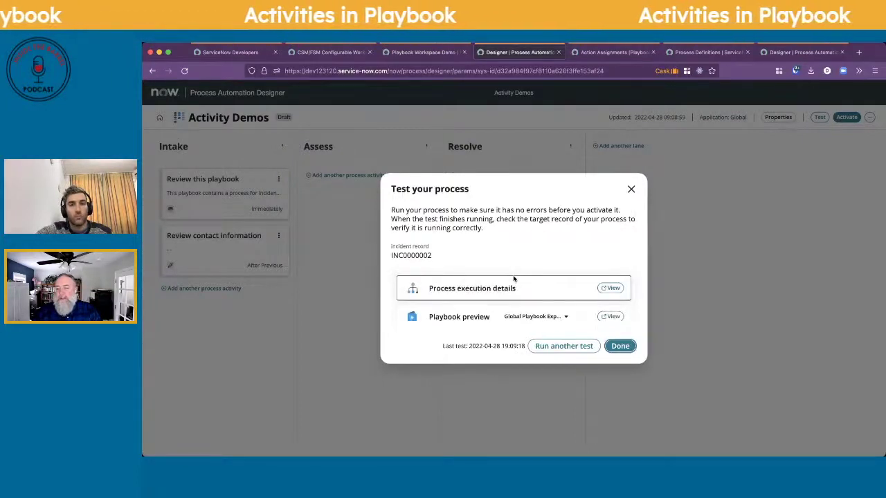
scroll(594, 298, "down", 1)
left_click(610, 304)
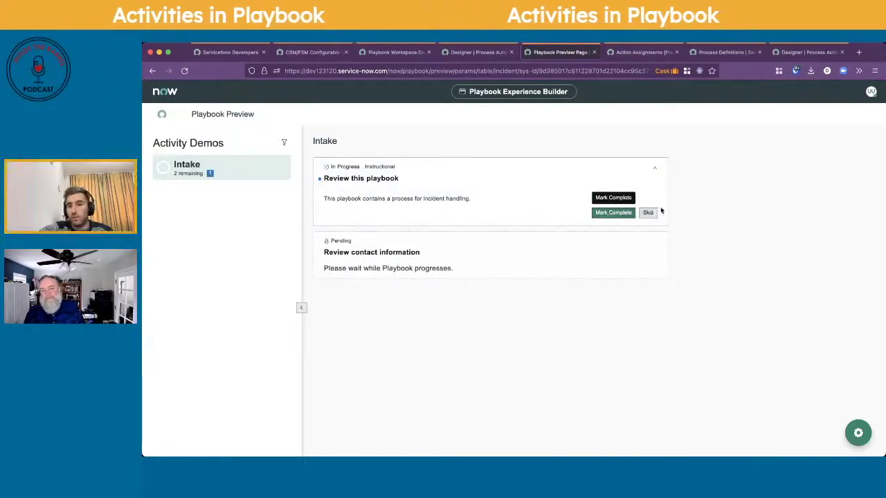
Mark the Review this playbook activity complete in the Intake stage, checking its details and collapsing it.
left_click(614, 214)
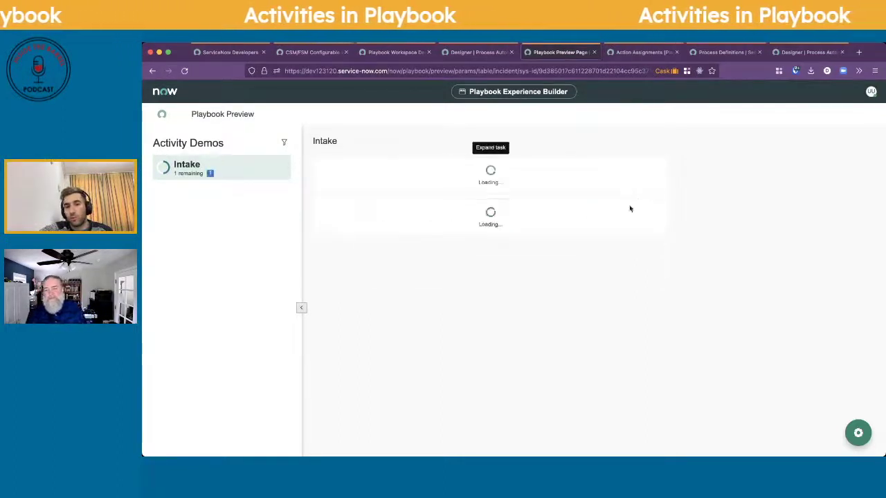
left_click(654, 166)
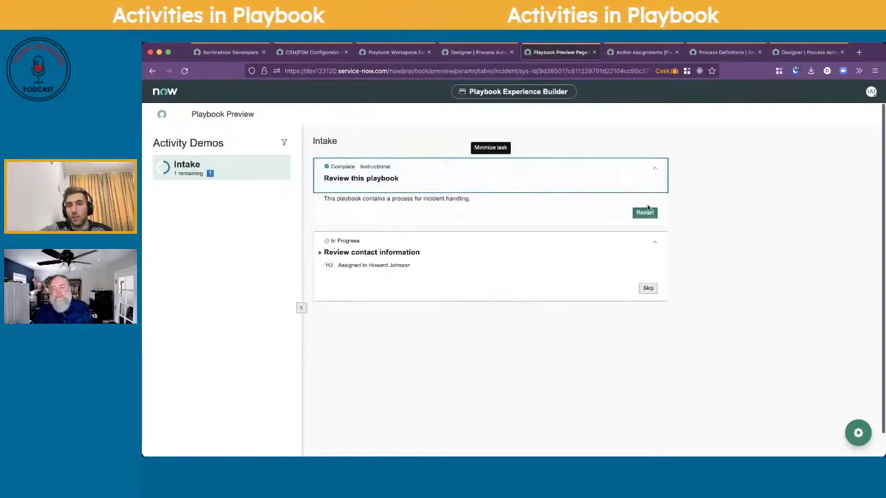
left_click(641, 166)
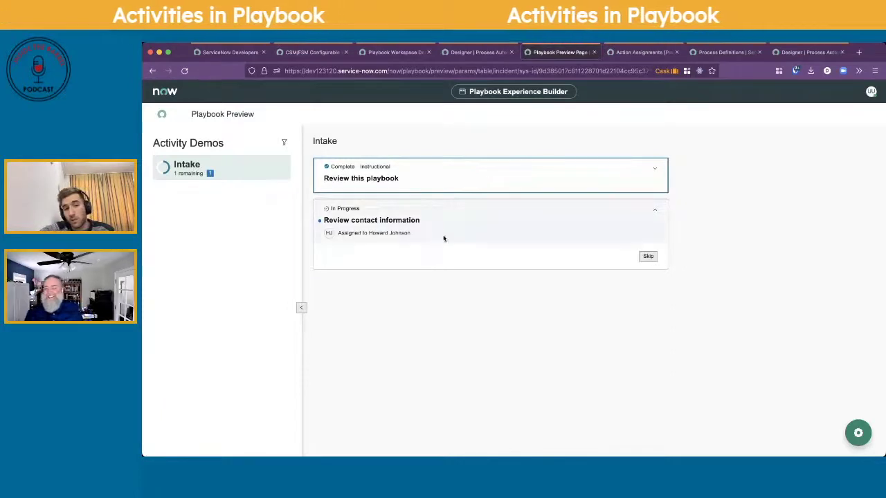
Return to the process designer and correct the Review contact information activity's misspelled caller form field, saving the change.
left_click(478, 53)
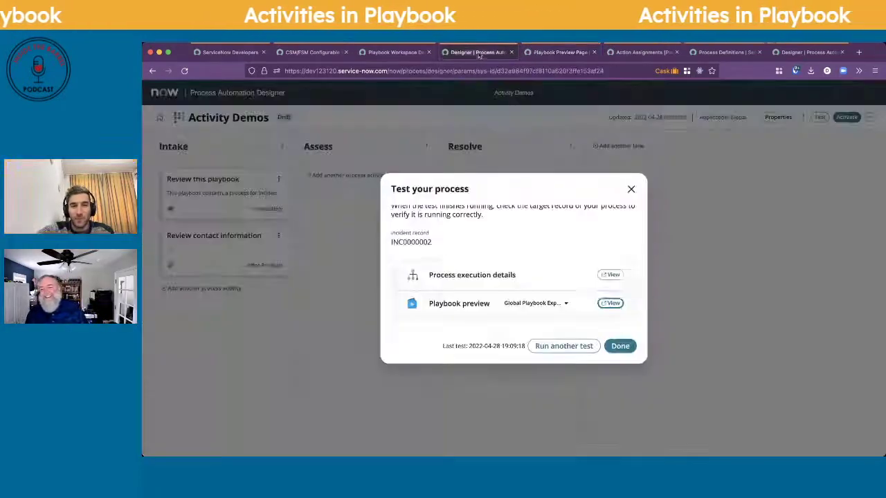
left_click(631, 191)
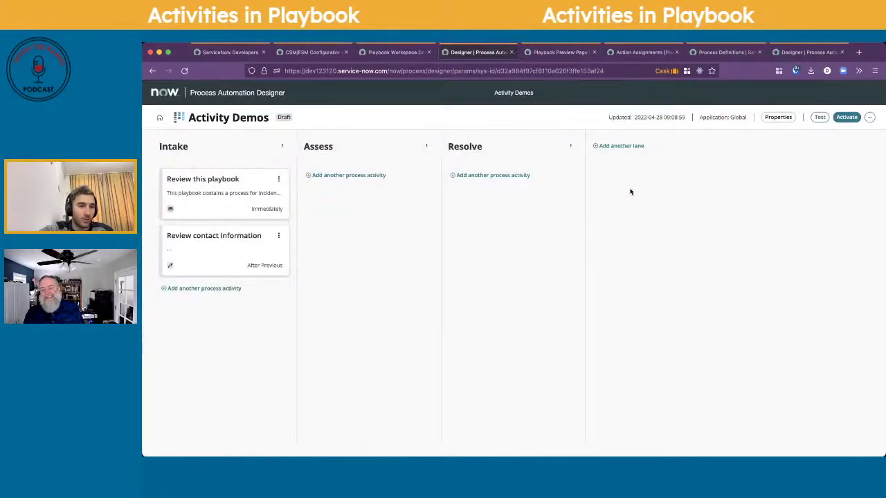
left_click(218, 250)
scroll(738, 315, "down", 5)
scroll(738, 314, "down", 3)
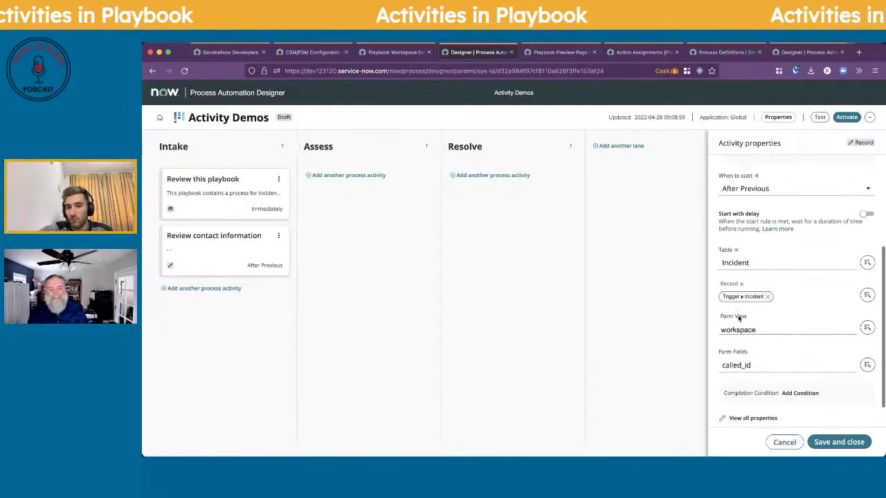
double_click(744, 300)
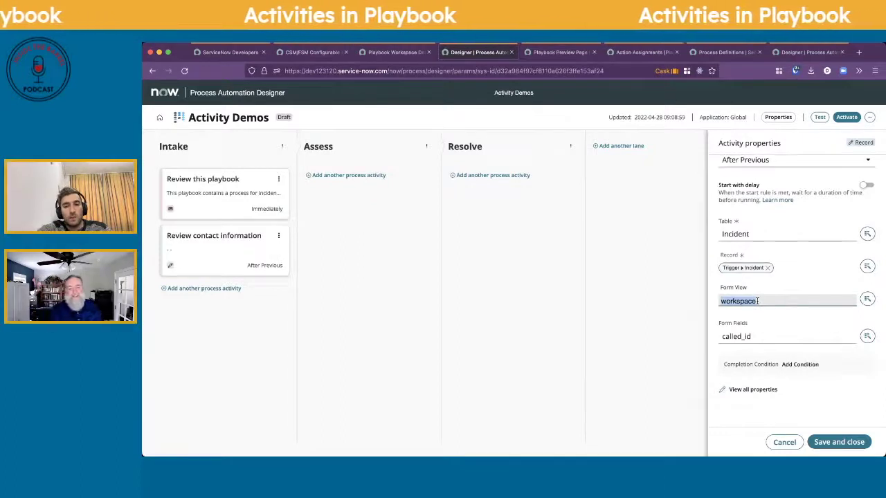
left_click(740, 336)
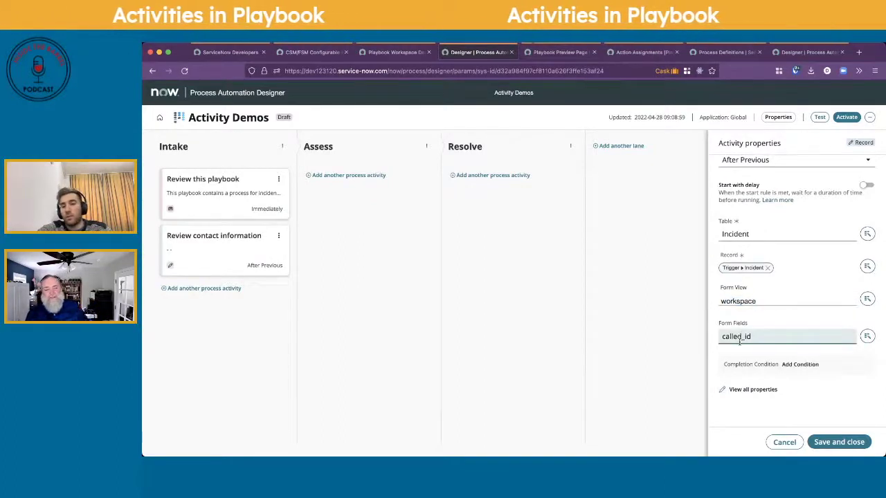
left_click(825, 441)
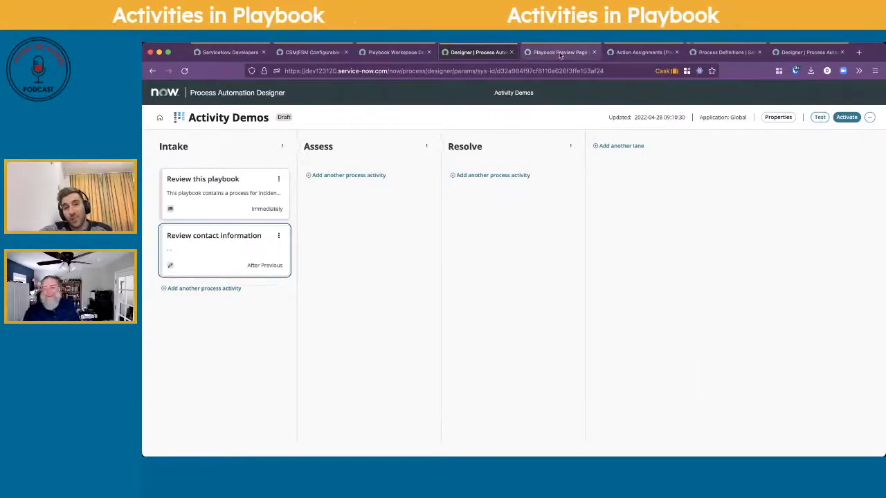
Run the process test again with incident INC0000002 as the incident record.
left_click(819, 118)
left_click(490, 262)
left_click(484, 302)
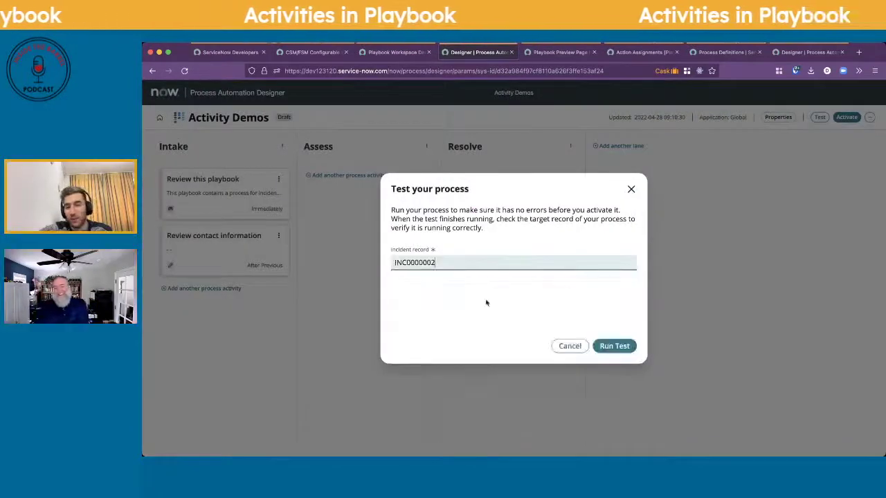
left_click(614, 348)
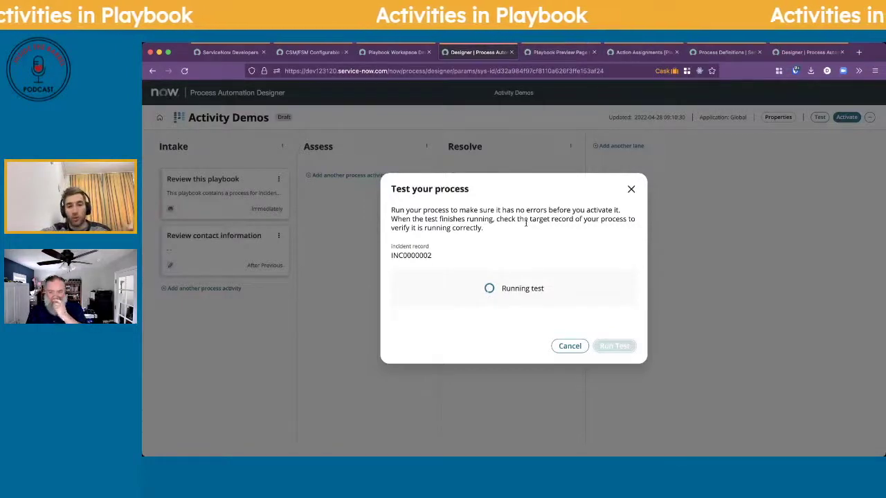
scroll(562, 304, "down", 1)
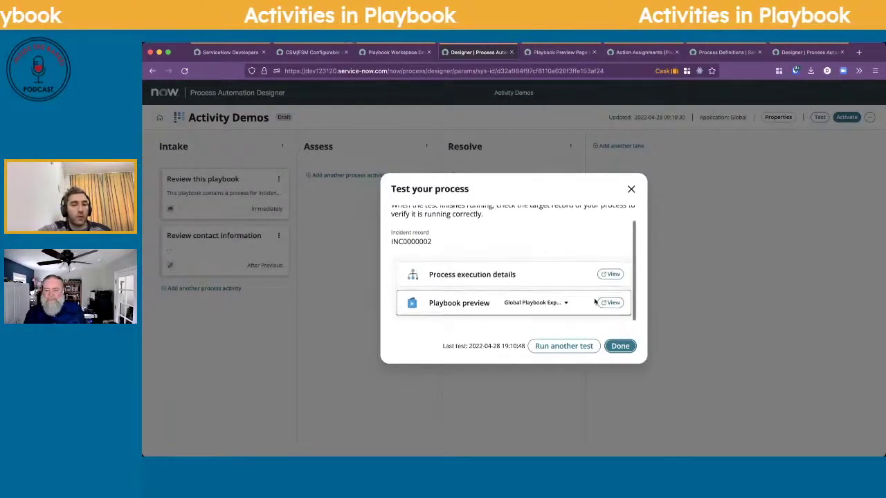
In the preview's second Activity Demos run, complete Review this playbook and inspect the Review contact information form, closing the test dialog when done.
left_click(562, 53)
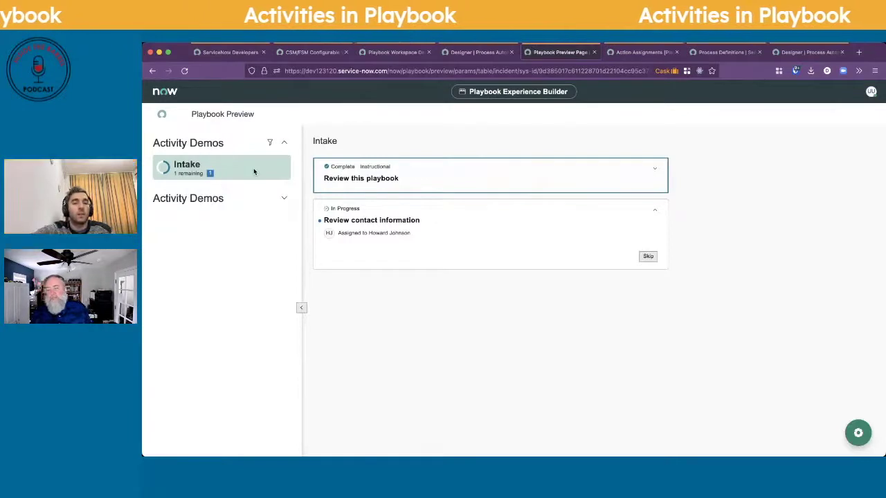
left_click(284, 199)
left_click(222, 223)
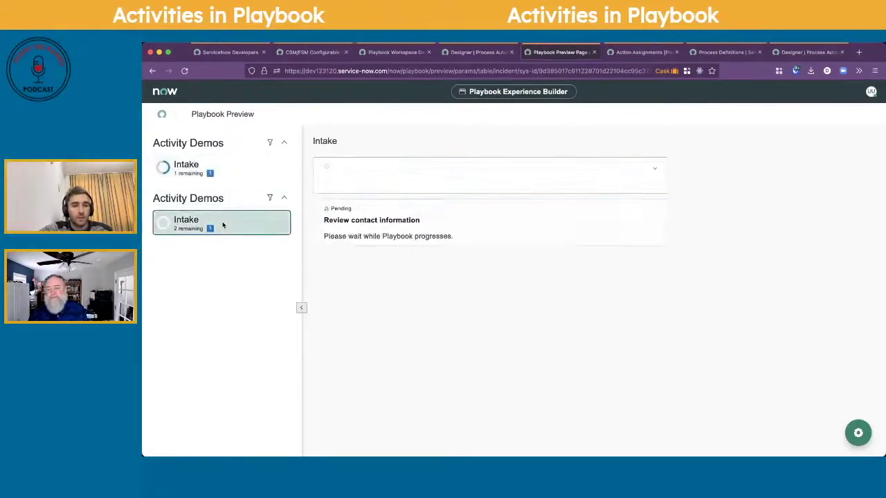
left_click(613, 213)
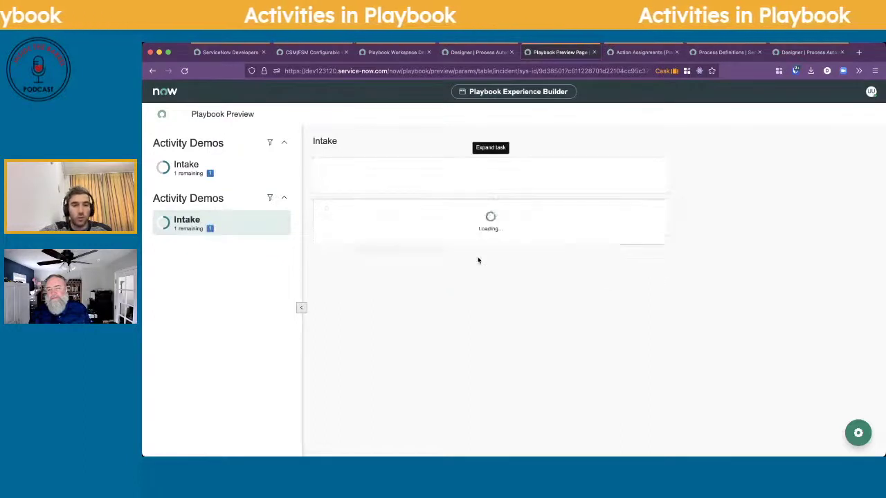
left_click(422, 238)
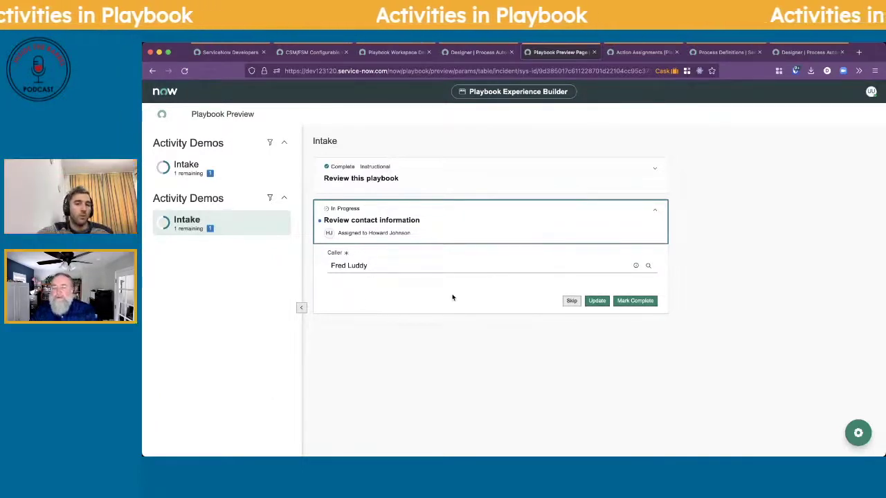
left_click(476, 52)
left_click(631, 190)
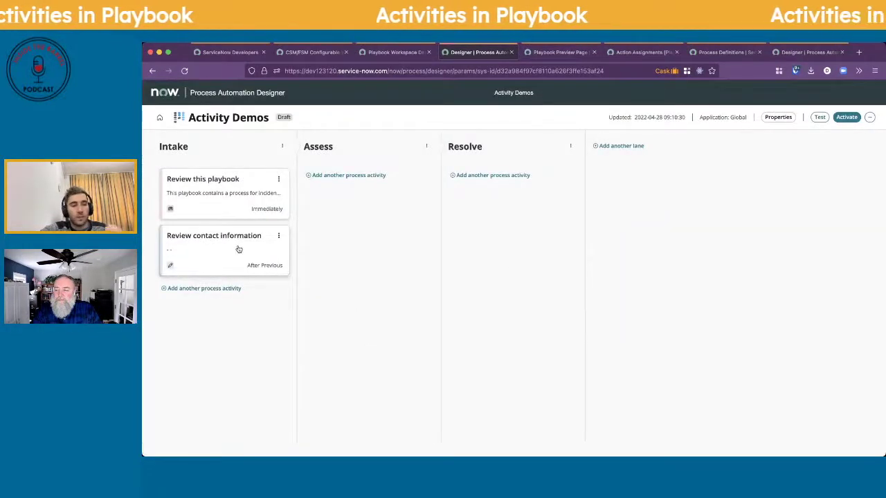
left_click(228, 289)
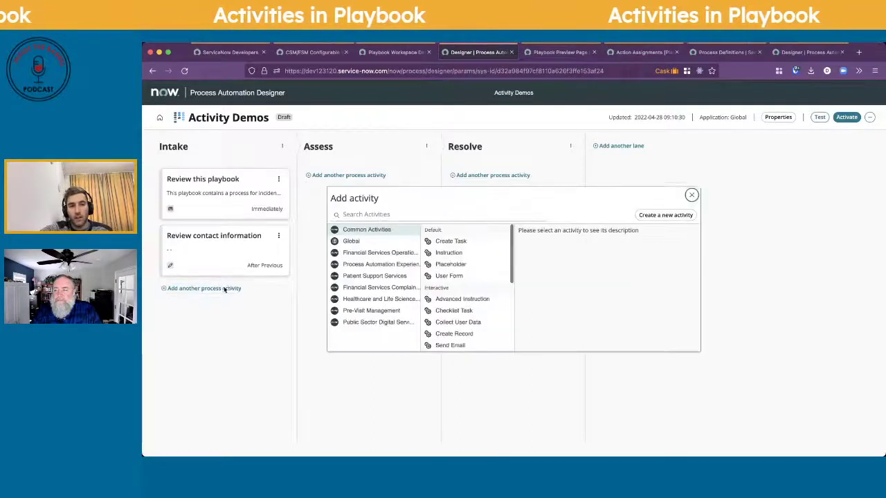
left_click(458, 276)
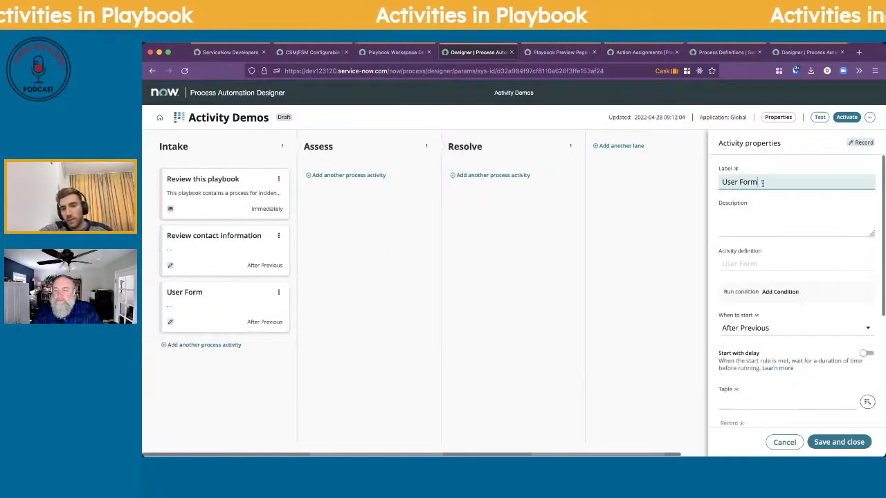
left_click_drag(761, 182, 720, 182)
type("Review")
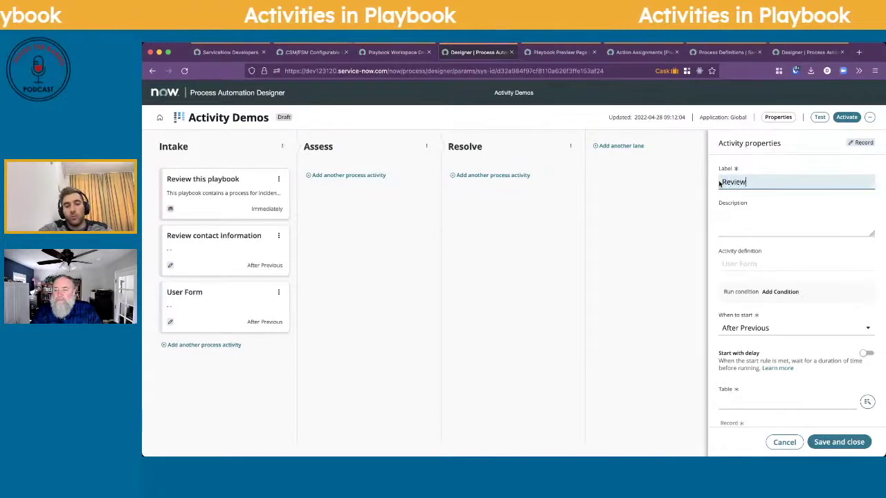
type(" assignment group")
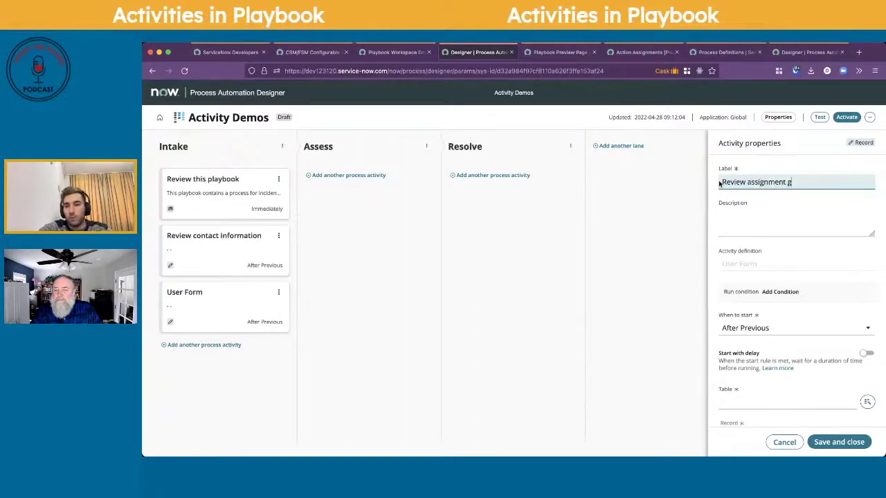
left_click(736, 225)
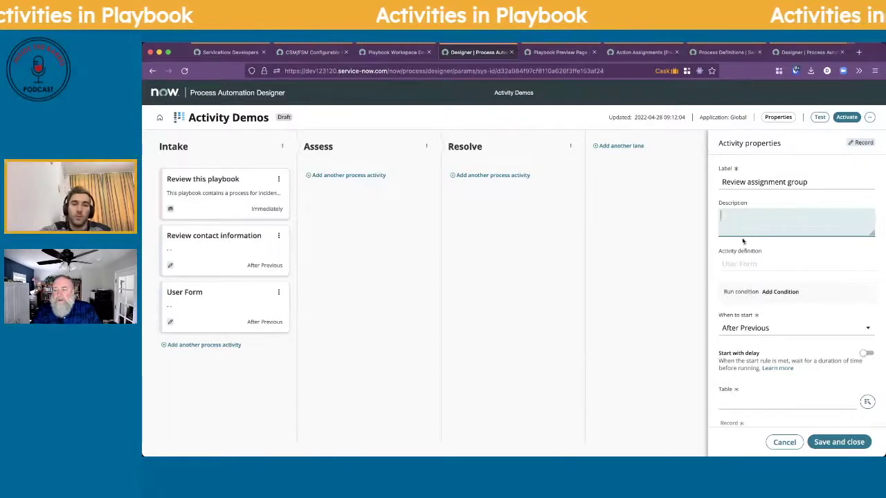
left_click(776, 442)
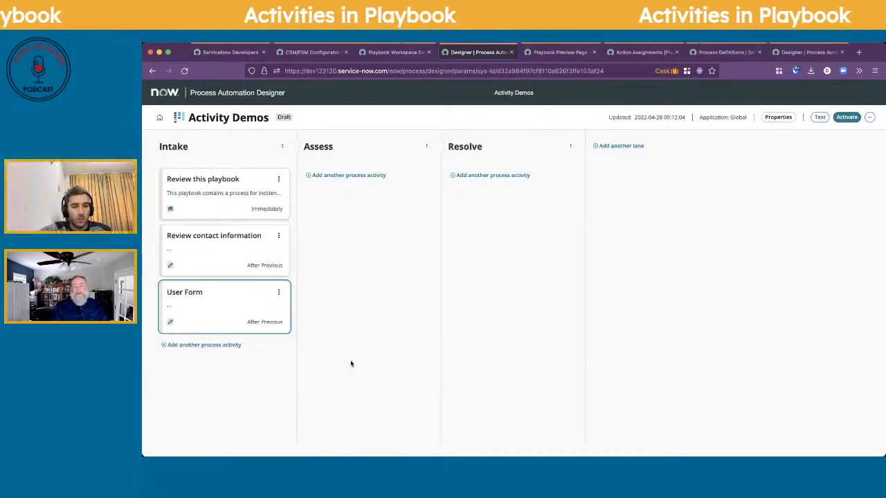
left_click(242, 299)
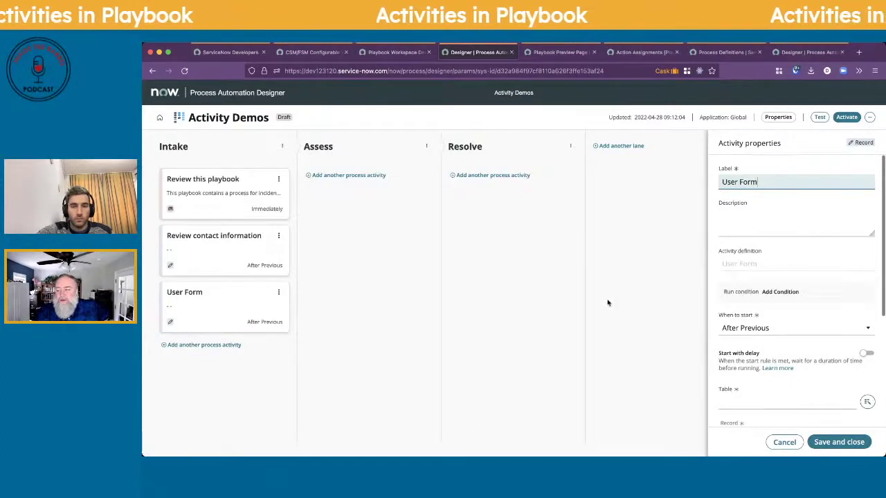
left_click(278, 294)
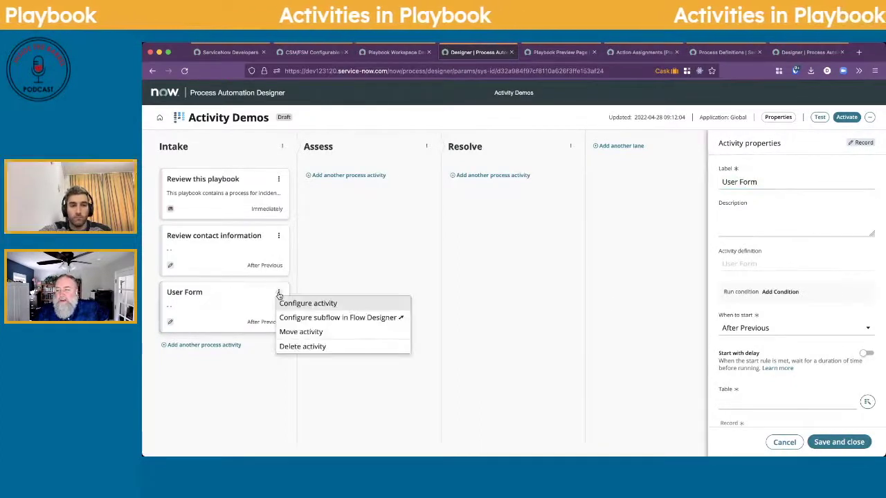
left_click(318, 346)
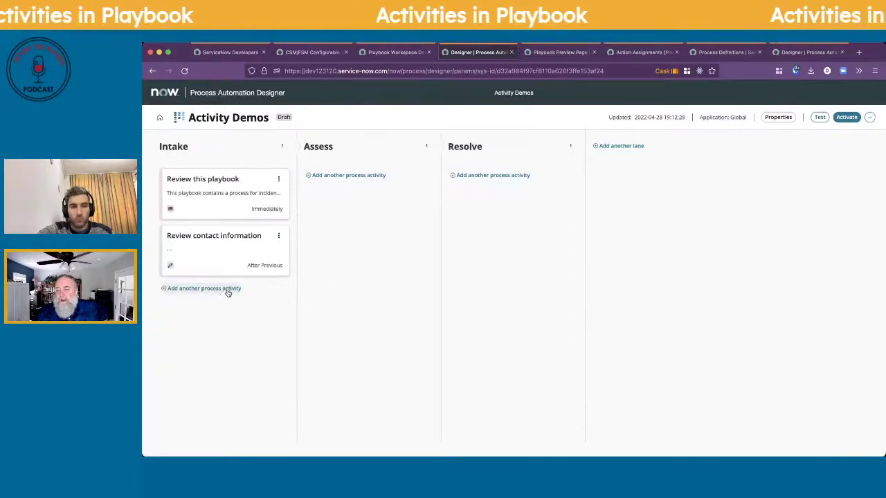
Add a Checklist Task activity to the Assess lane and label it "Incident checklist".
left_click(349, 178)
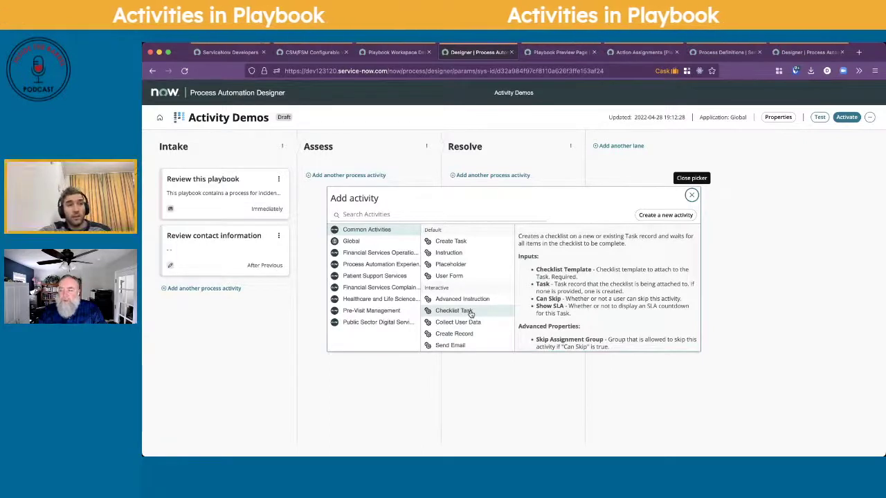
left_click(470, 312)
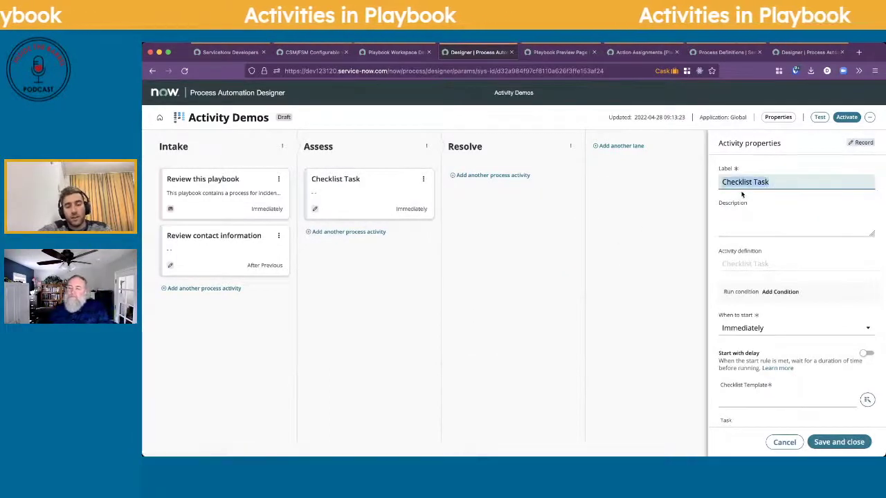
type("Incident c")
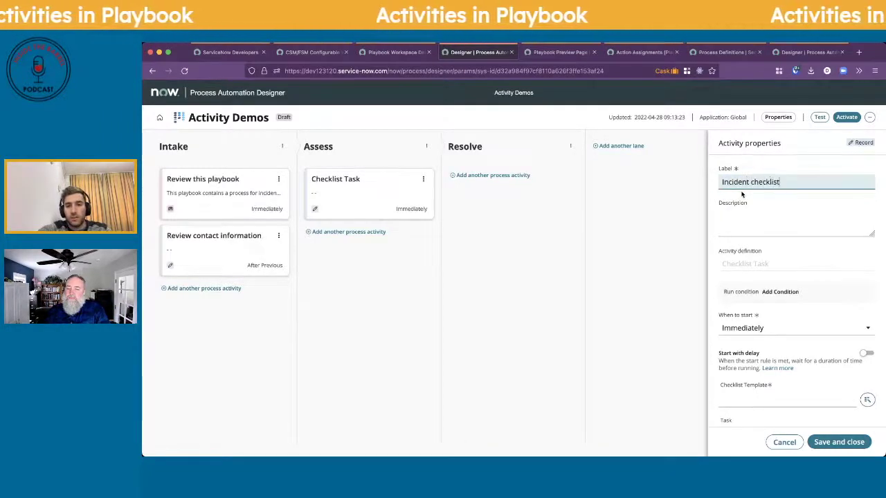
left_click(794, 227)
scroll(781, 228, "down", 2)
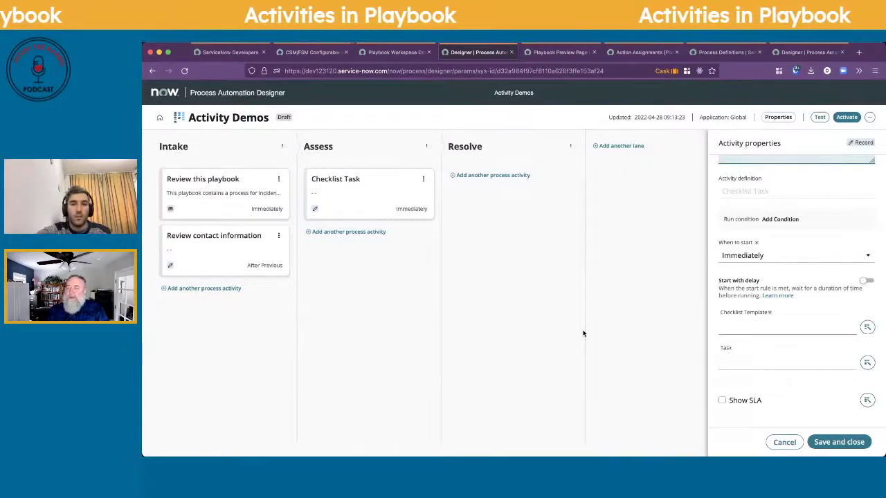
scroll(745, 351, "down", 1)
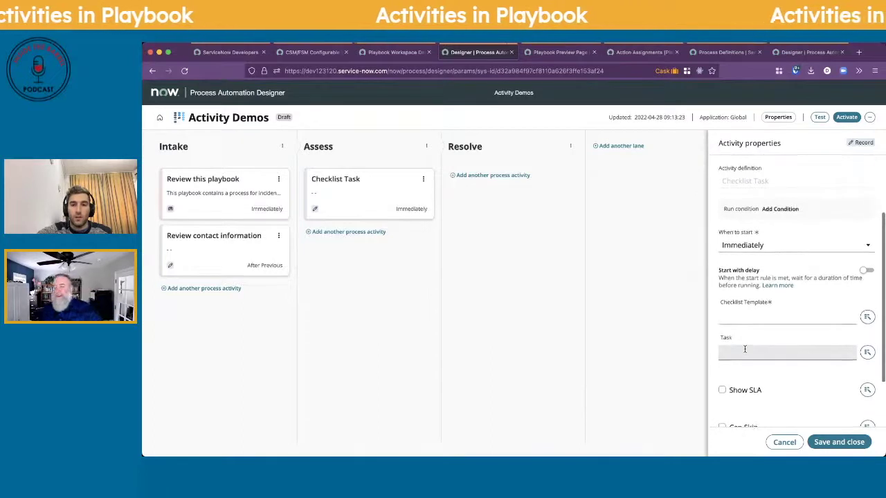
Set the Incident checklist activity's checklist template to Incident Response Demo.
scroll(745, 349, "up", 1)
left_click(759, 332)
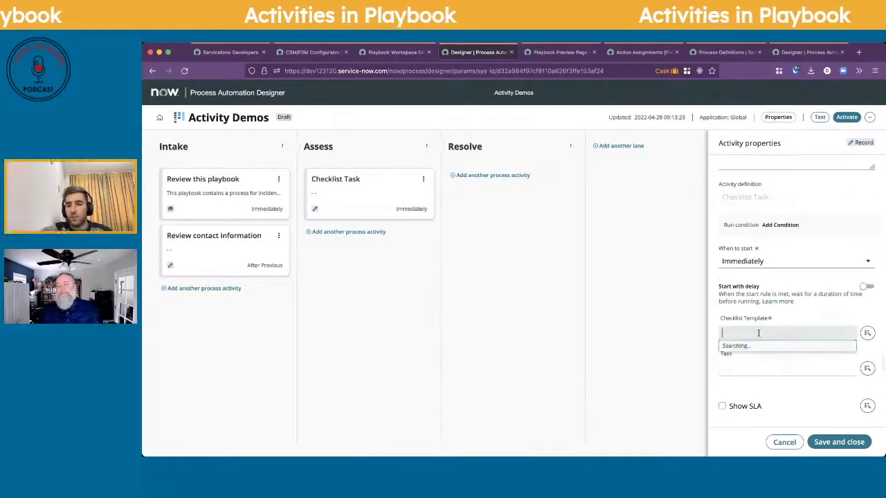
left_click(762, 387)
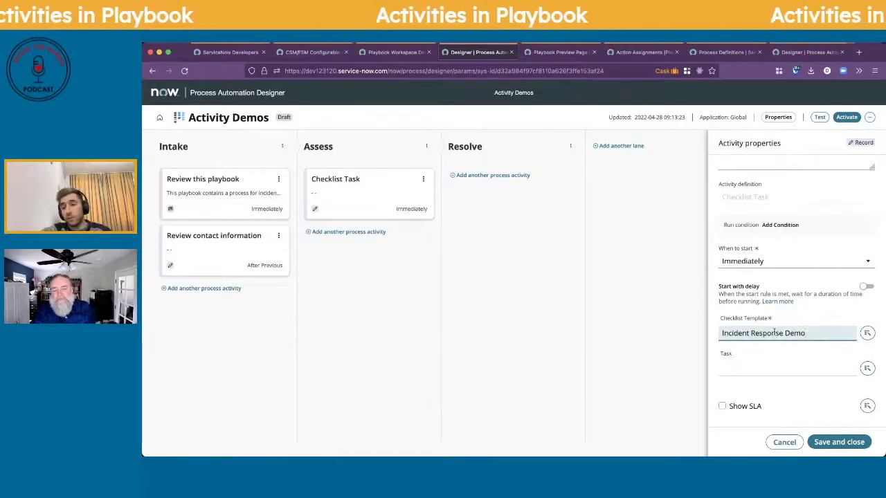
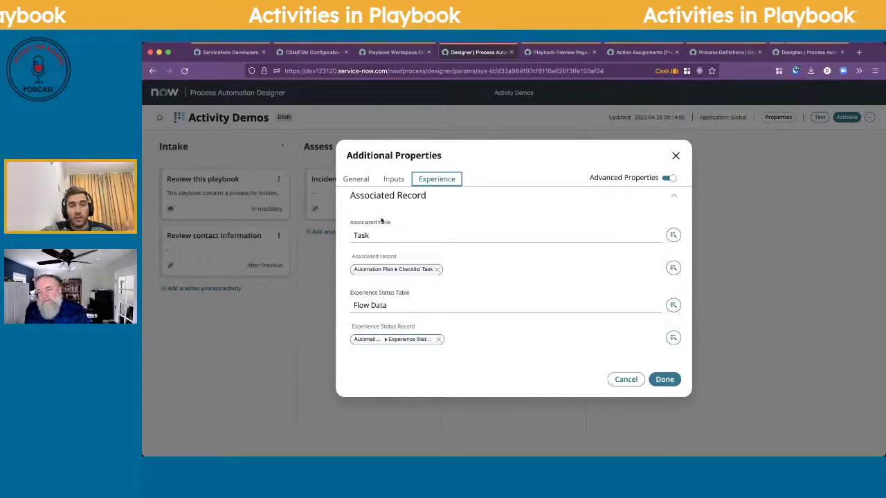
Try to change the associated table in the Incident checklist's experience properties to incident.
left_click(393, 178)
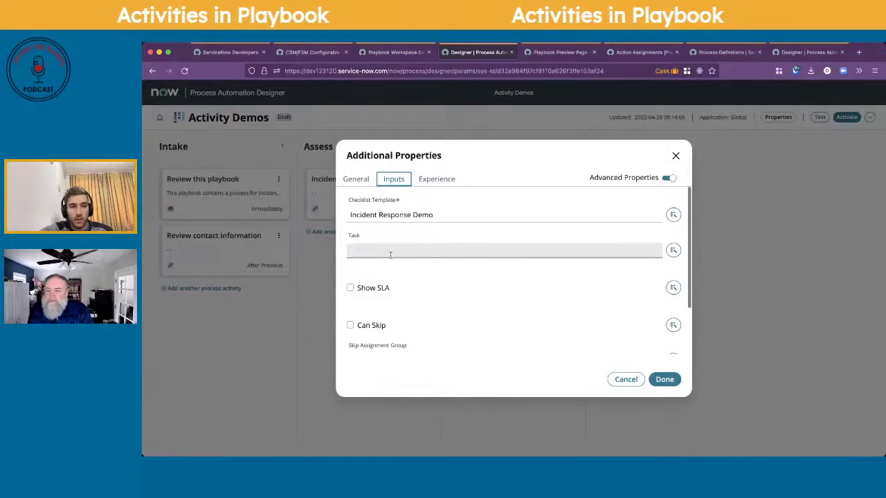
left_click(431, 184)
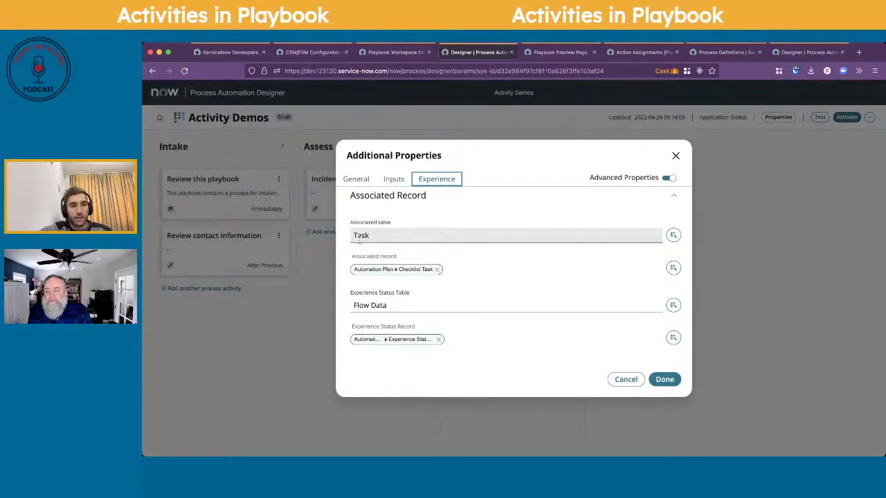
left_click(371, 234)
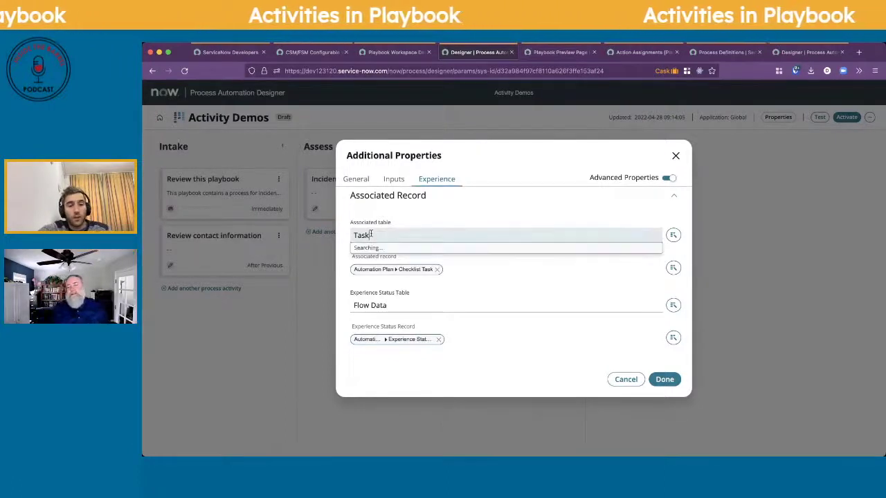
key("ctrl+a")
key("BackSpace")
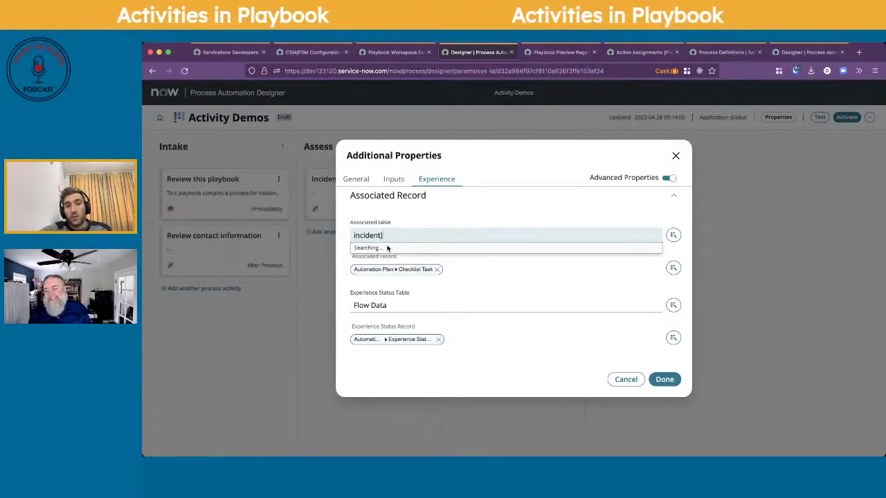
Map the Incident checklist's Task input to the trigger's Incident Record and apply the additional properties.
left_click(395, 180)
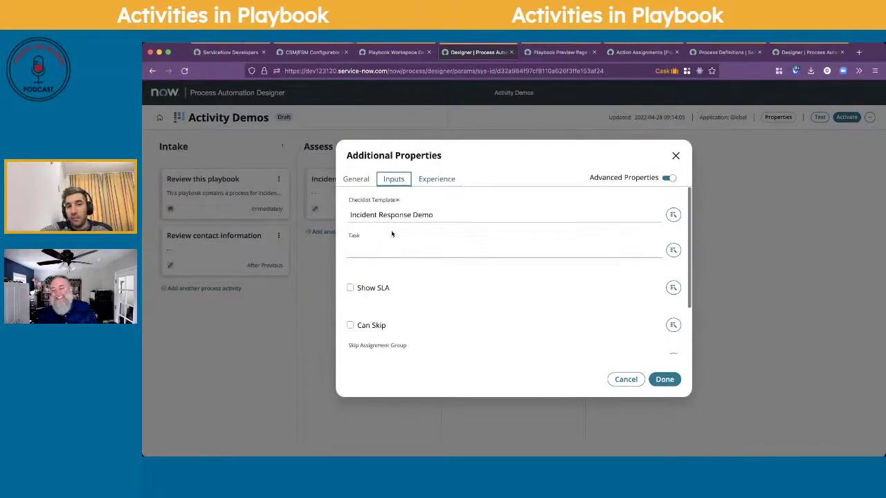
left_click(386, 249)
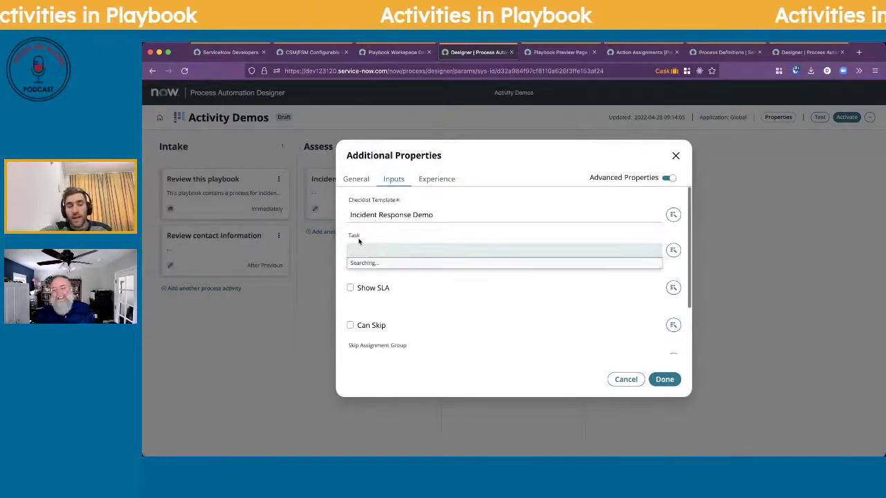
left_click(672, 250)
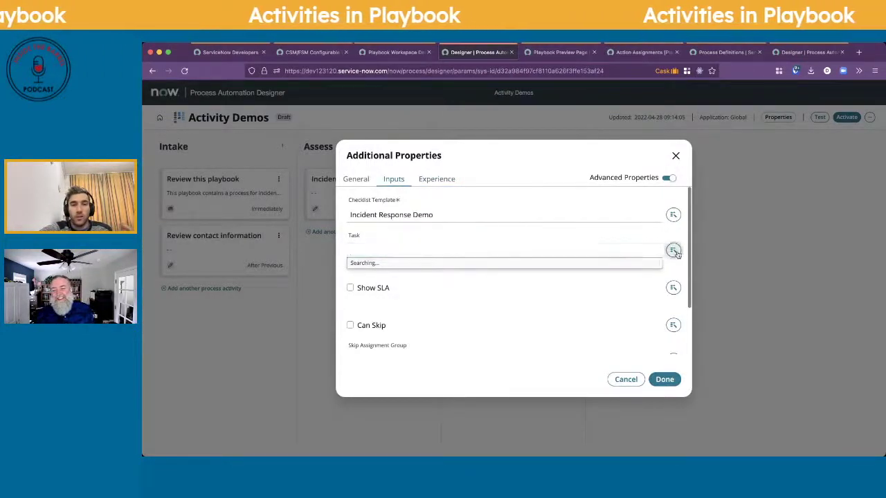
left_click(671, 120)
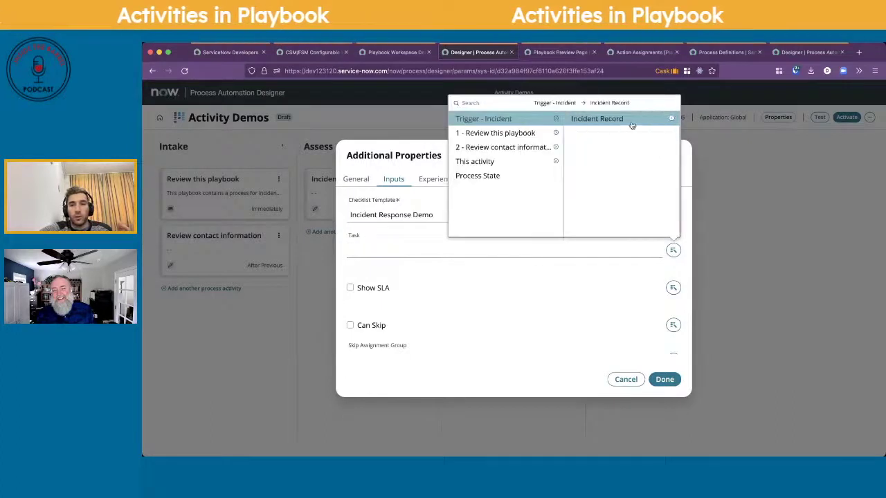
left_click(595, 119)
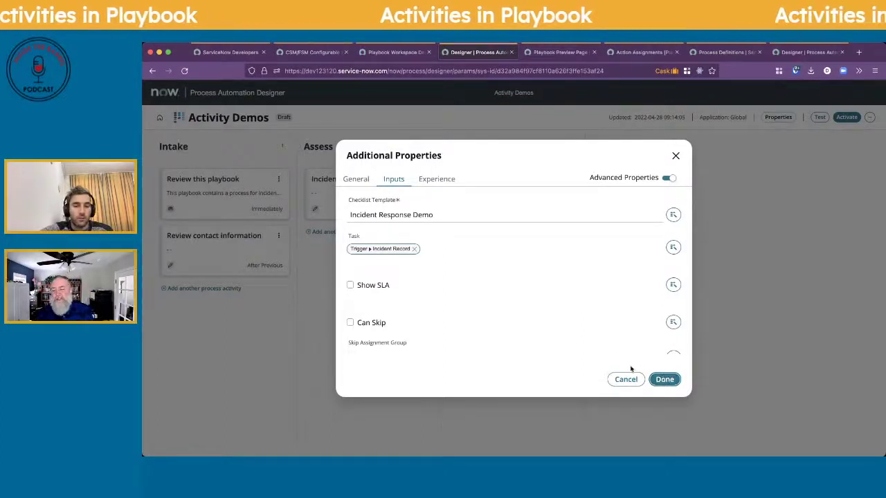
scroll(461, 247, "down", 2)
scroll(461, 248, "up", 2)
left_click(435, 179)
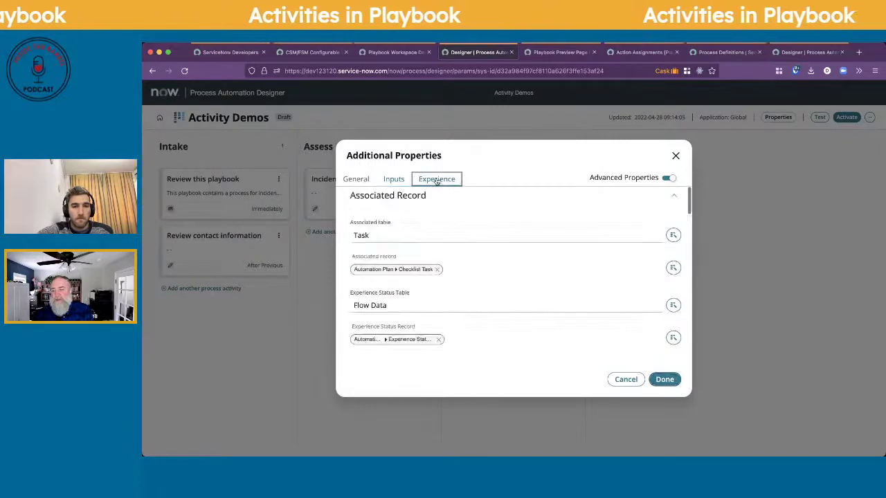
left_click(392, 179)
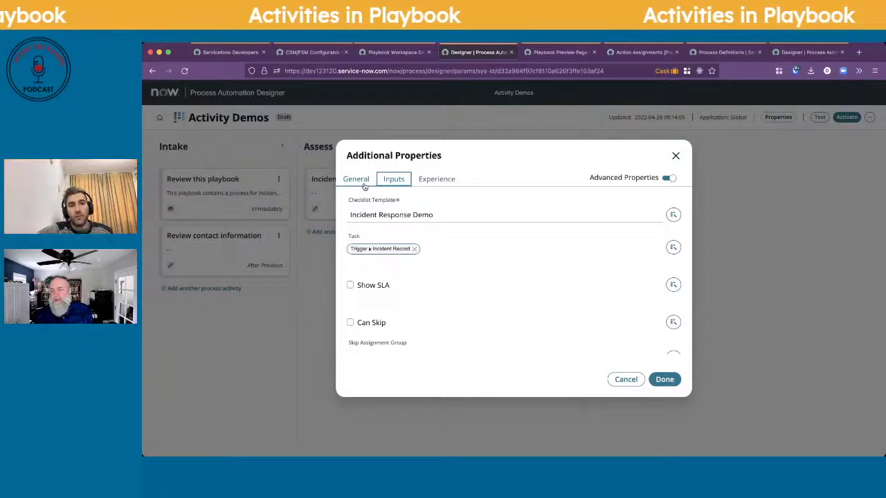
left_click(664, 379)
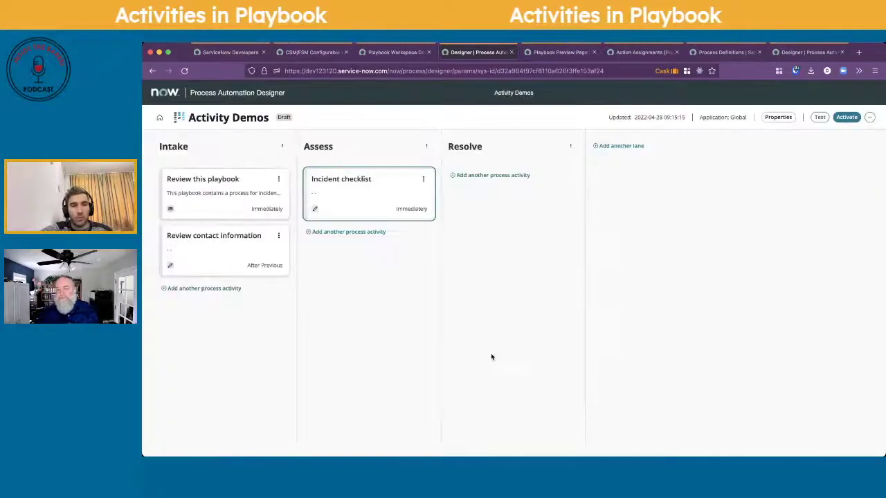
Run the process test on the updated playbook with INC0000002 as the incident record.
left_click(819, 119)
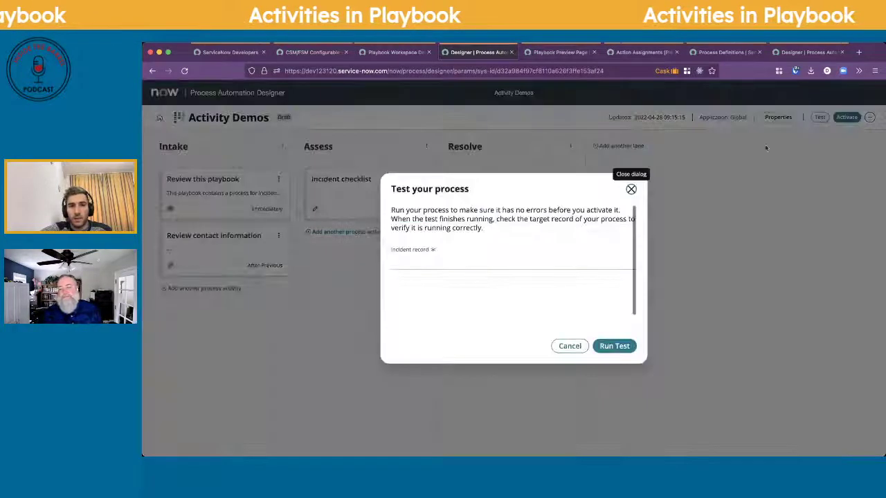
left_click(482, 263)
left_click(486, 300)
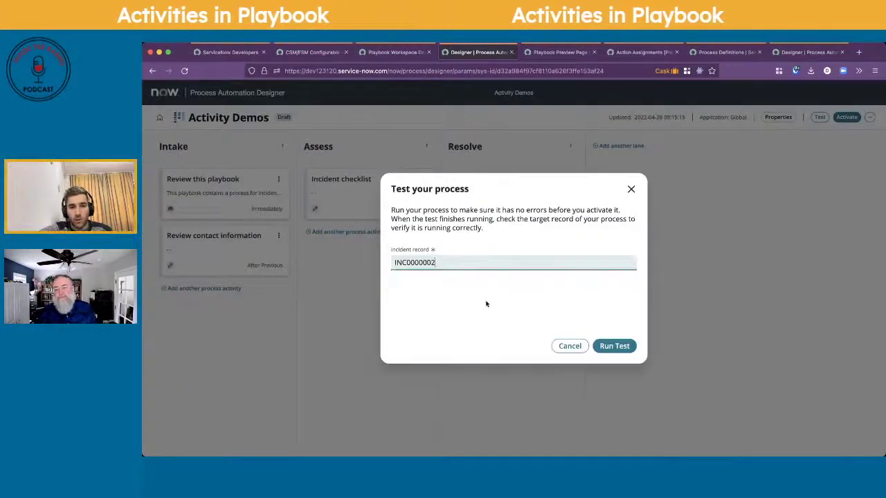
left_click(615, 346)
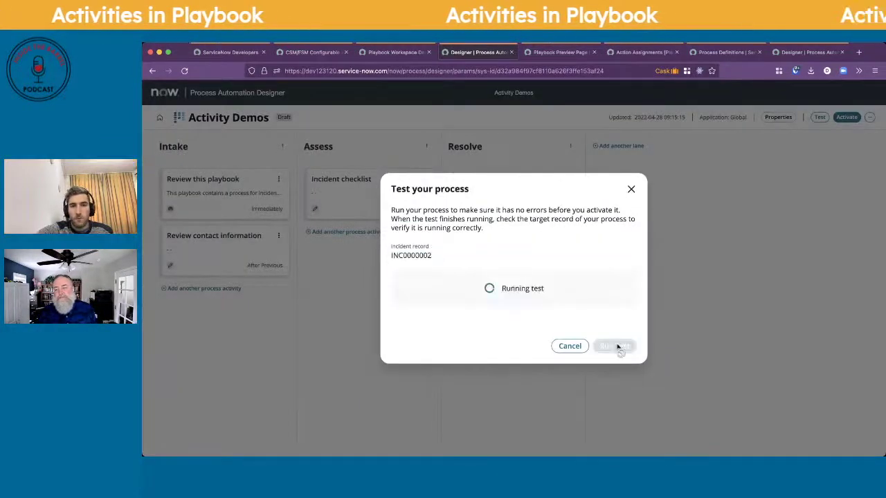
Switch to the playbook preview and collapse the stages of the earlier Activity Demos runs.
left_click(547, 52)
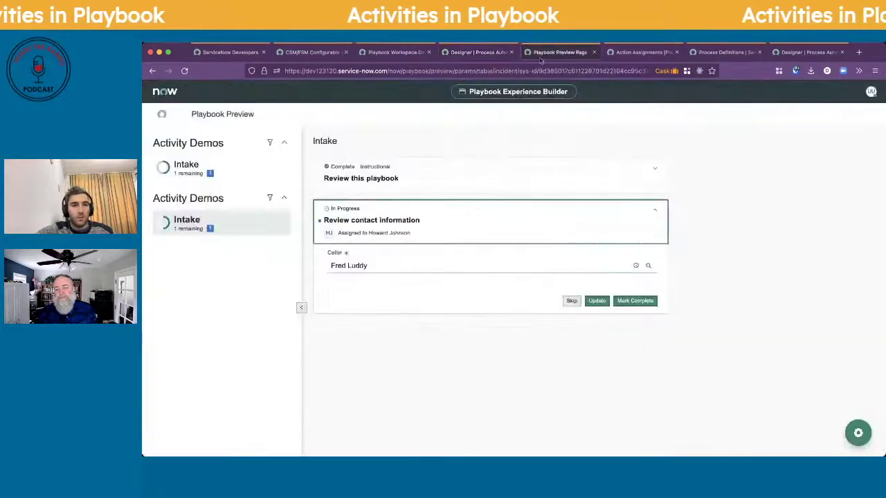
left_click(284, 143)
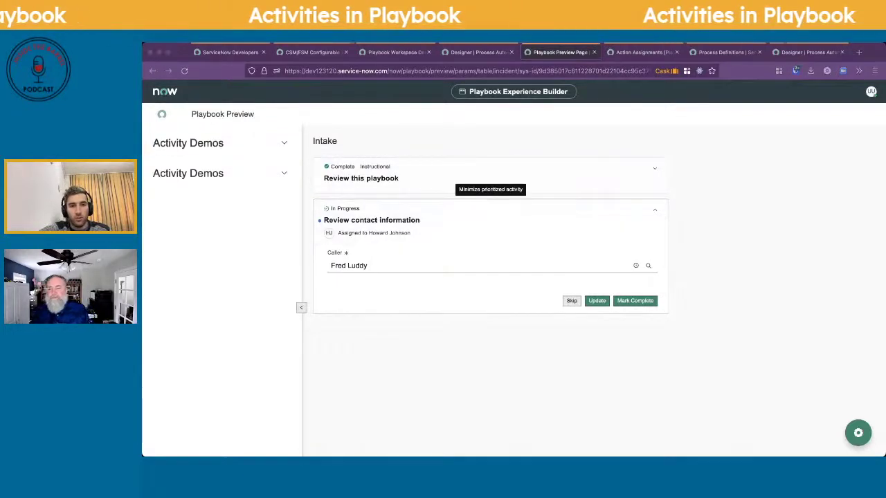
left_click(503, 228)
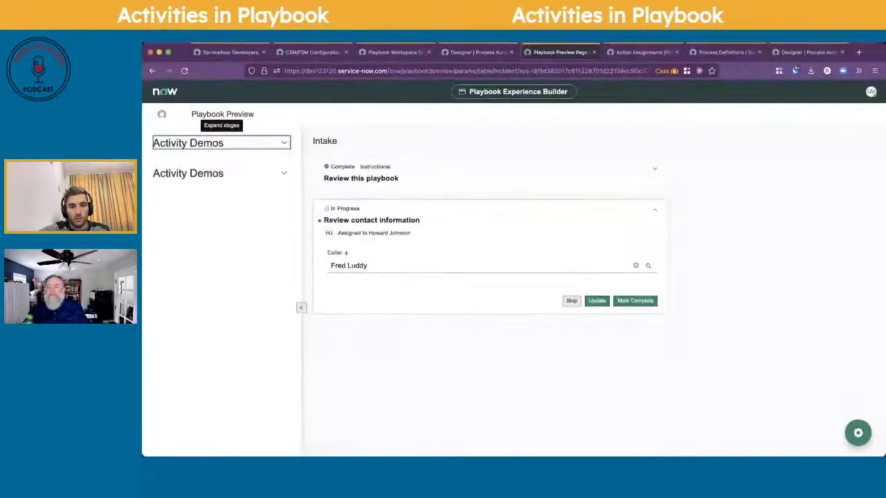
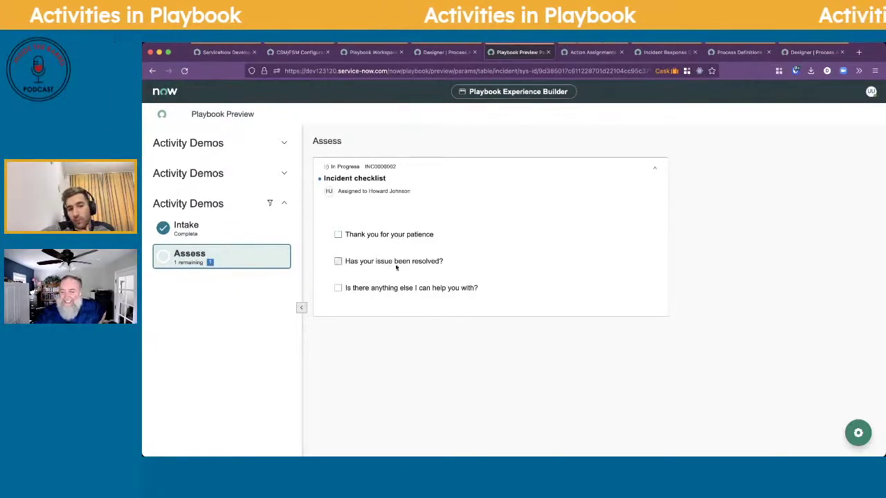
In the newest run's Assess stage, check the incident number on the Incident checklist and complete its checklist items.
left_click(397, 169)
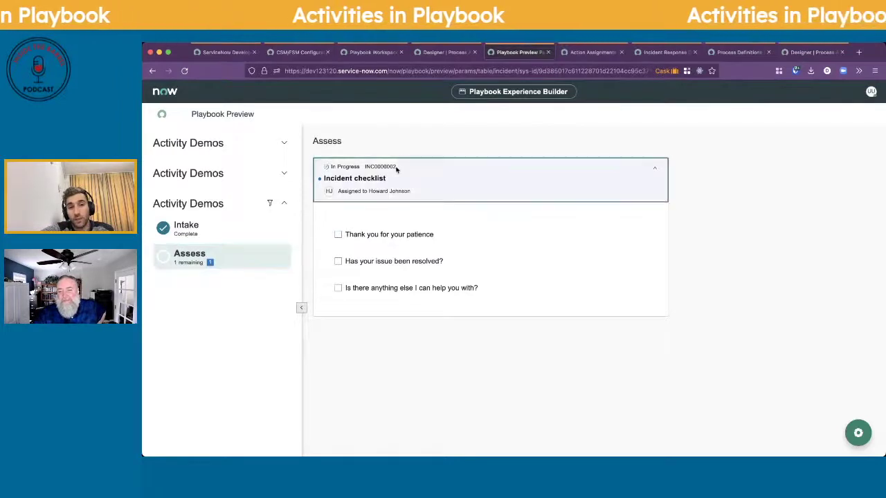
left_click(365, 169)
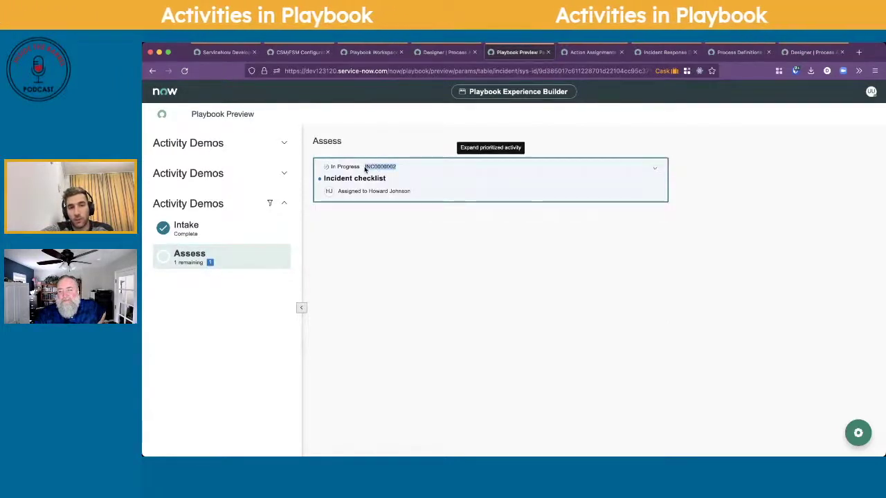
left_click(432, 173)
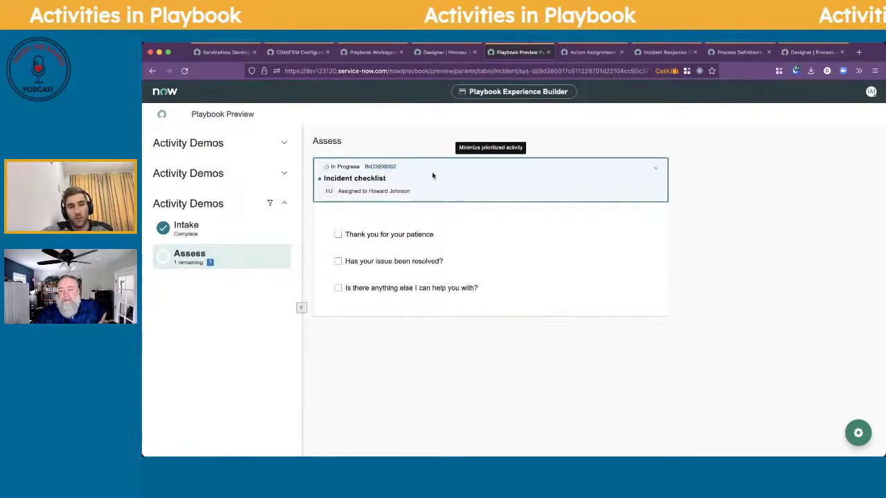
left_click(338, 262)
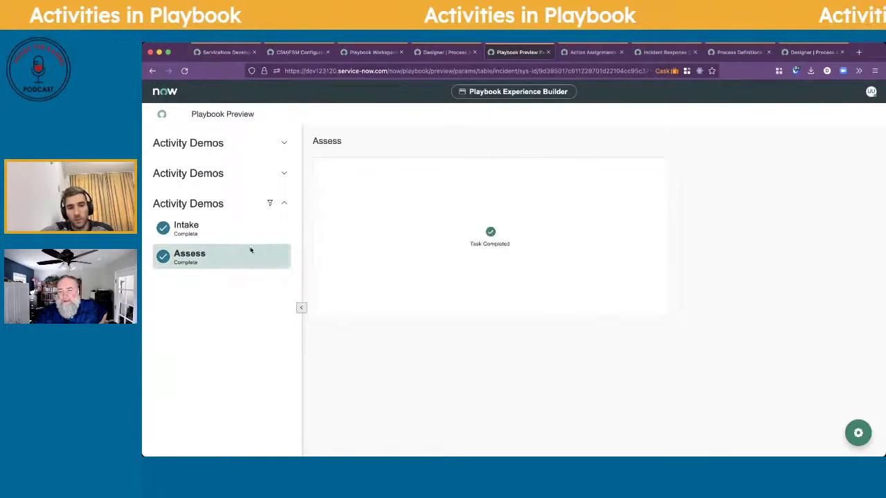
Back in the process designer, close the test dialog and add a Send Email activity to the Resolve lane.
left_click(450, 57)
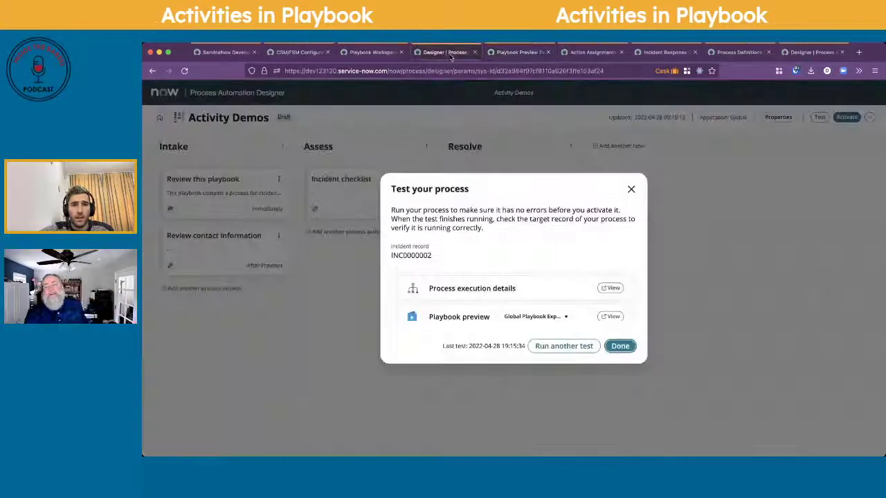
left_click(631, 188)
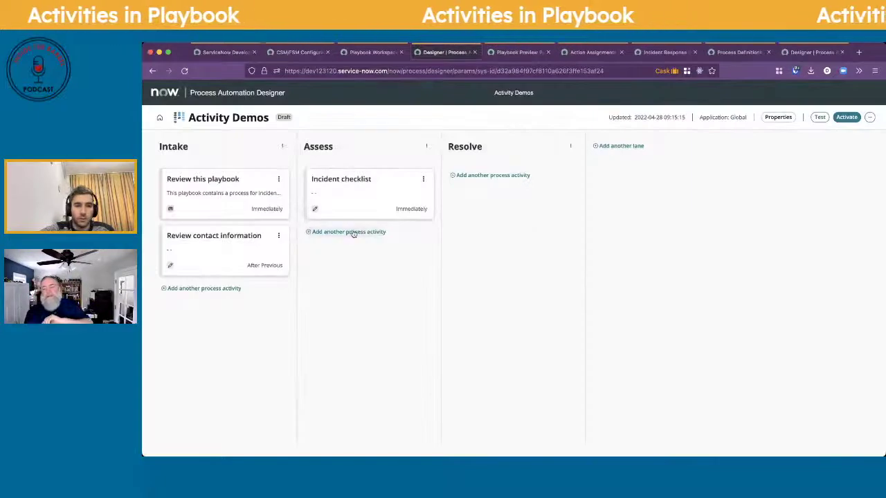
left_click(487, 178)
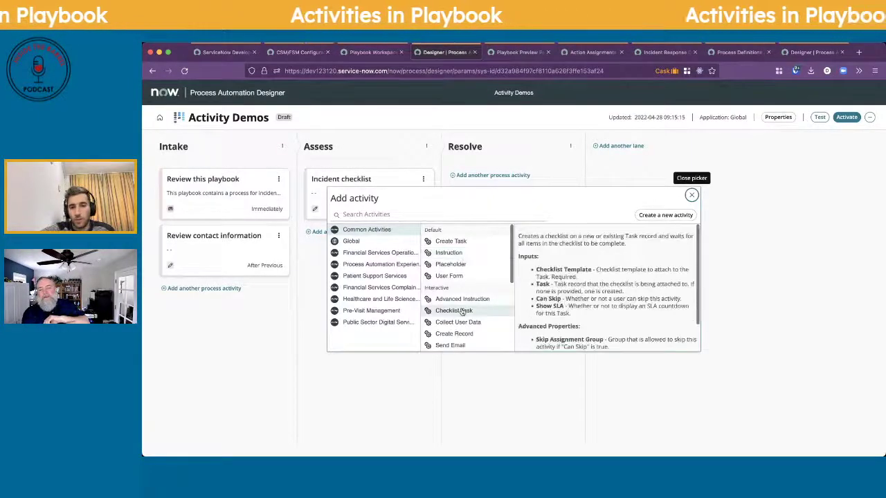
left_click(456, 335)
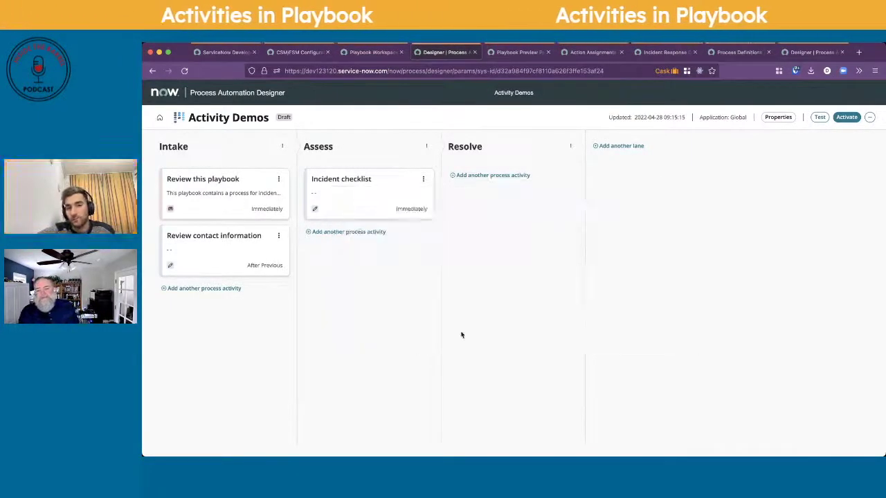
Set the Send Email activity's To recipient to the Caller from the trigger's Incident Record.
scroll(770, 284, "down", 3)
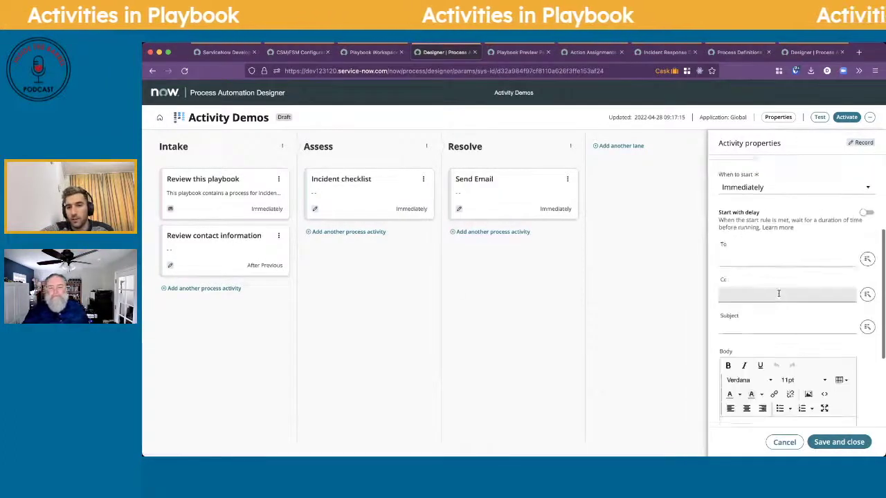
left_click(866, 254)
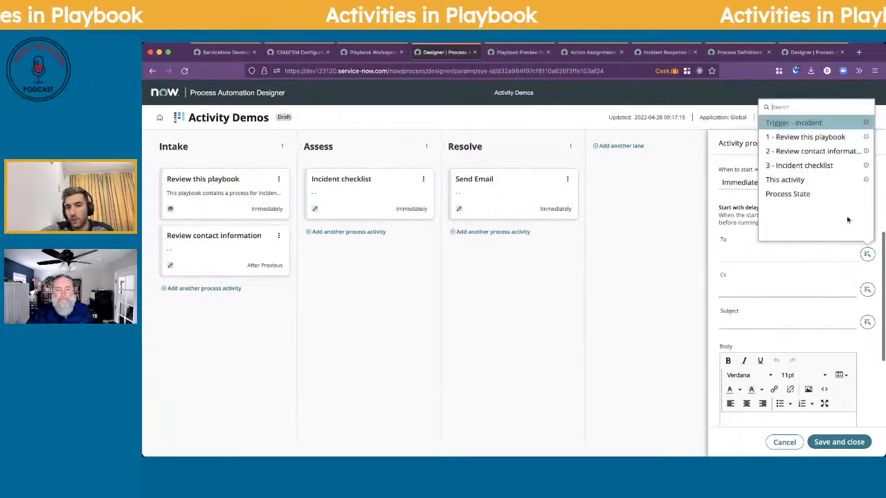
left_click(866, 123)
left_click(866, 124)
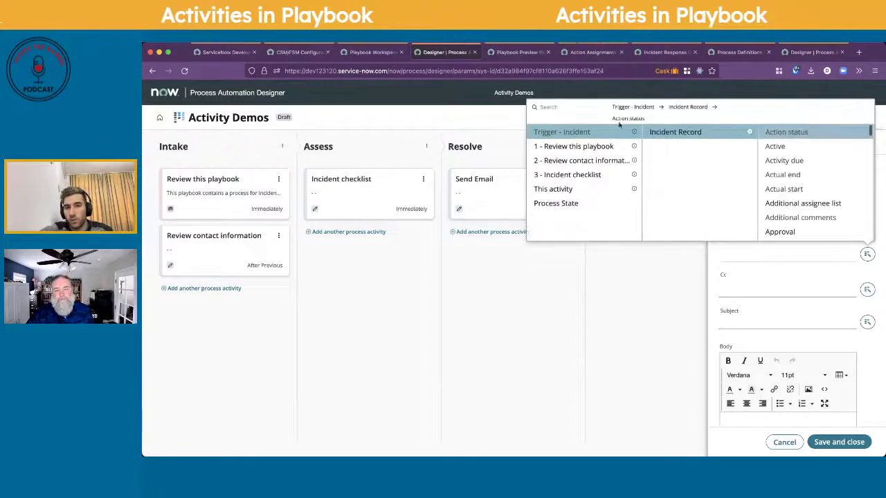
type("call")
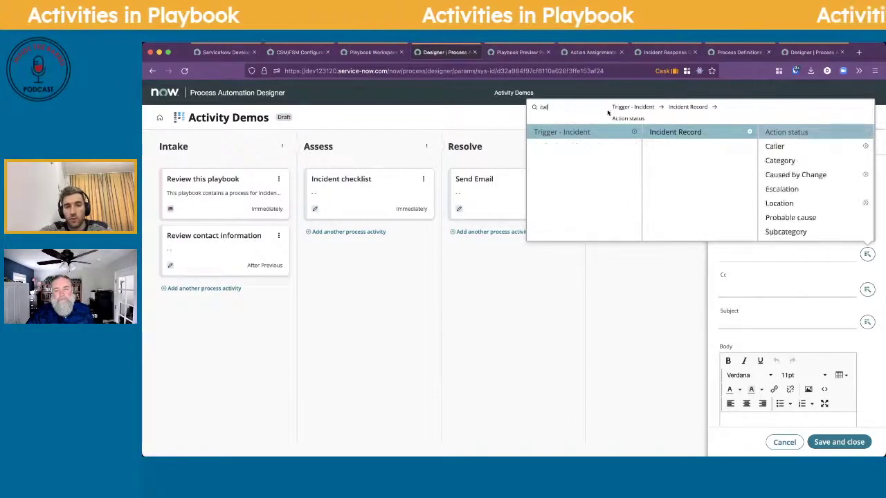
left_click(768, 144)
Give the email the subject "Prefill this information" and the body "Prefill this", and save the Send Email activity.
left_click(746, 317)
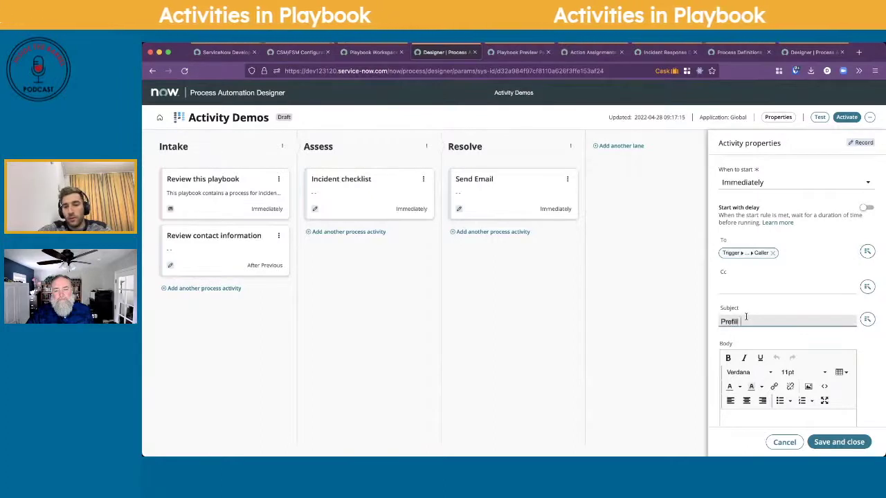
type("Prefill this inform")
scroll(746, 316, "down", 3)
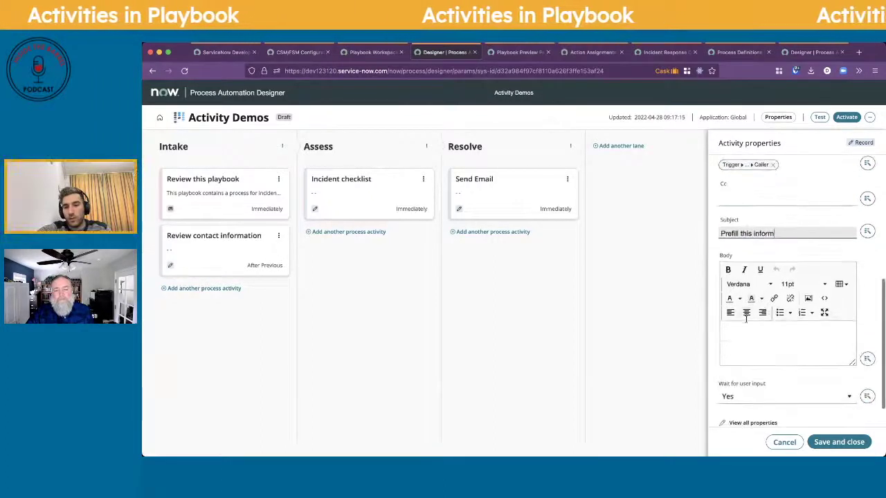
type("ation")
left_click(757, 335)
type("P")
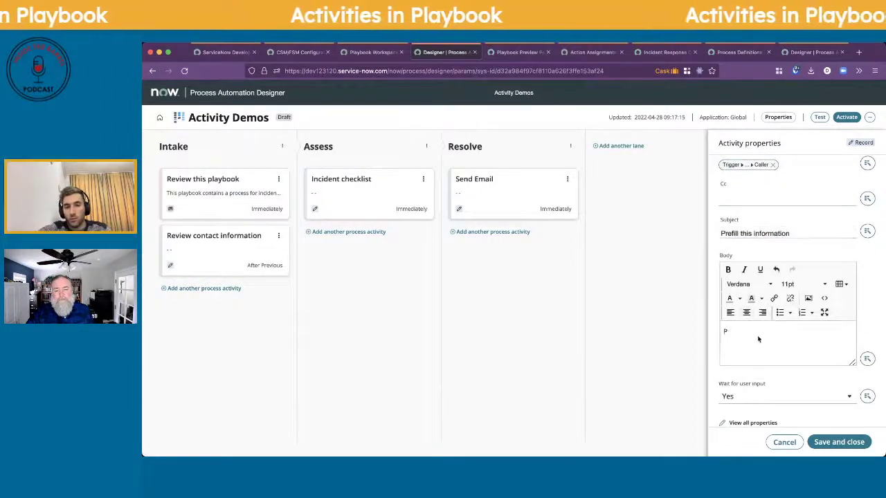
type("refill this")
scroll(760, 337, "down", 2)
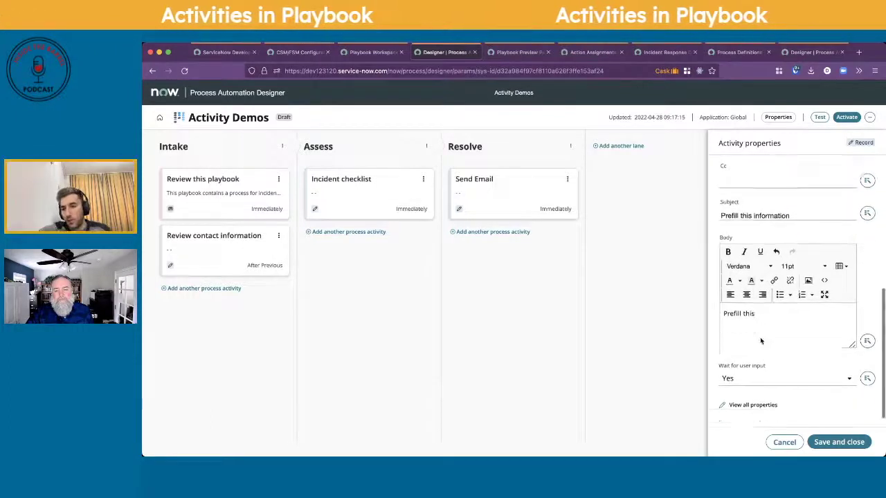
left_click(825, 445)
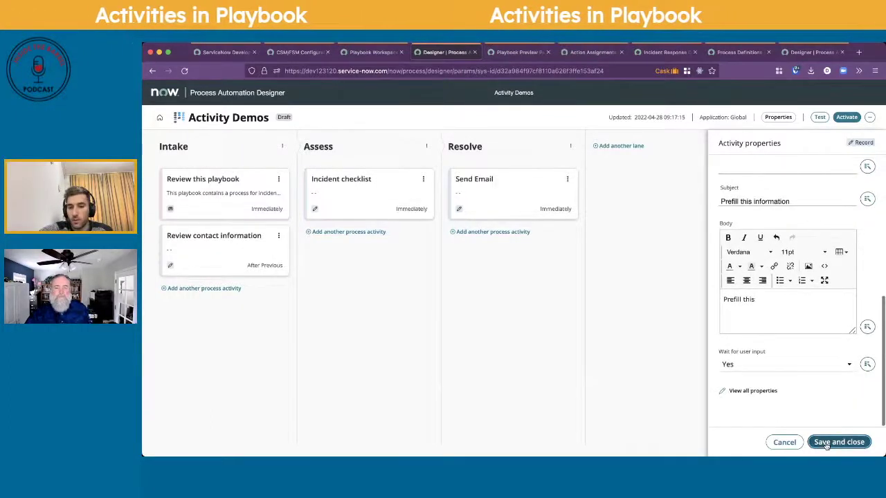
Add an Instruction activity labelled "Instruction last" to the Resolve lane and save it.
left_click(486, 232)
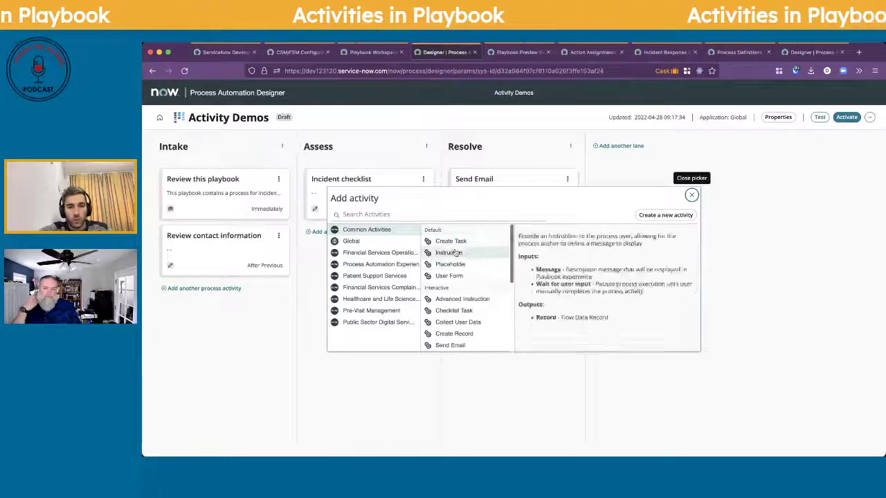
left_click(479, 252)
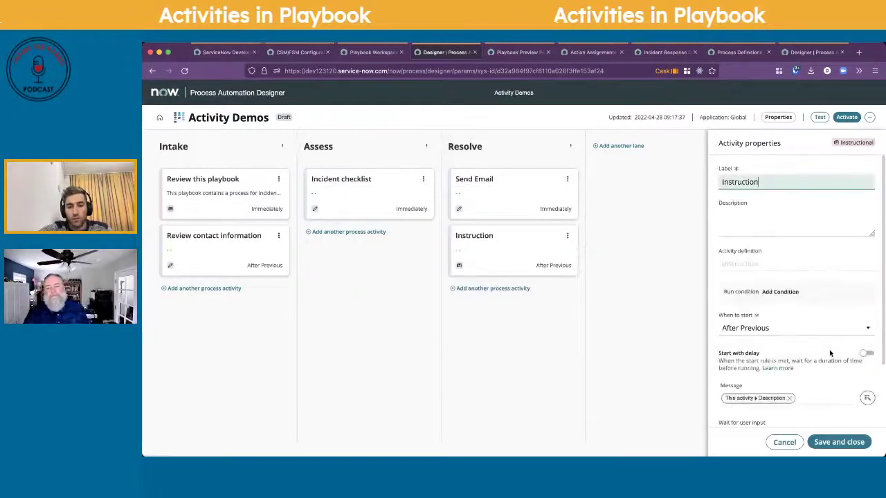
type("last")
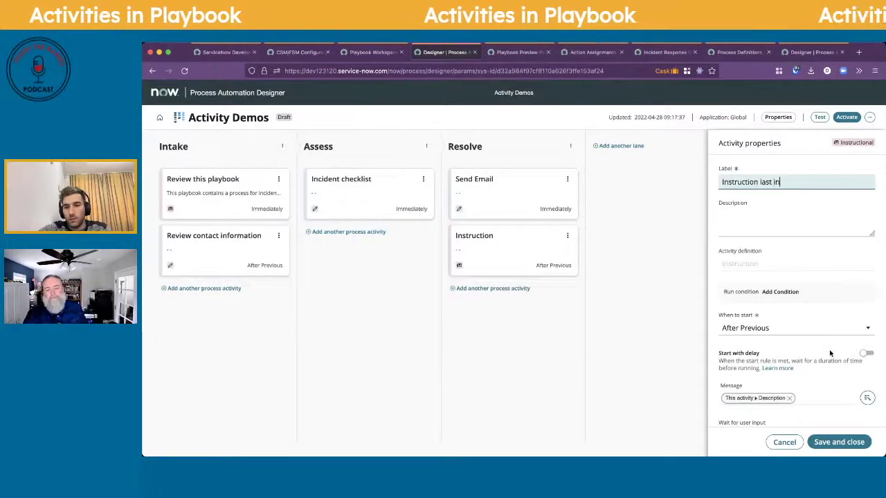
type(" isntruction")
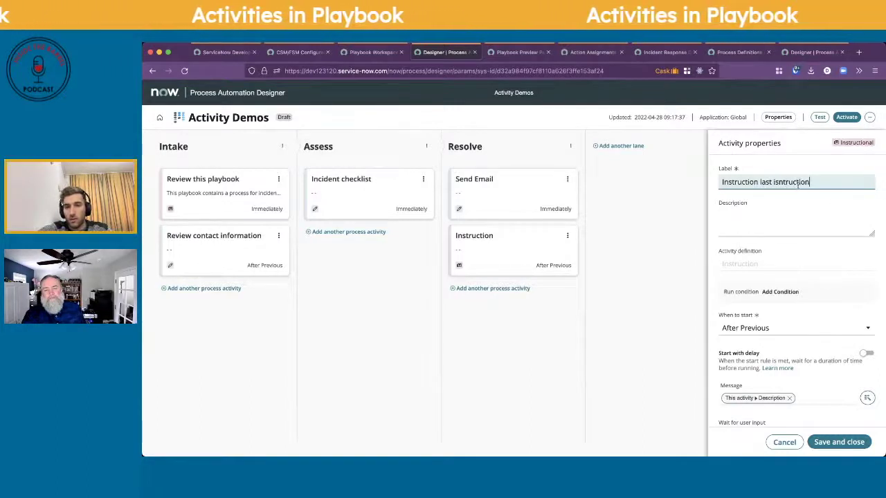
double_click(799, 184)
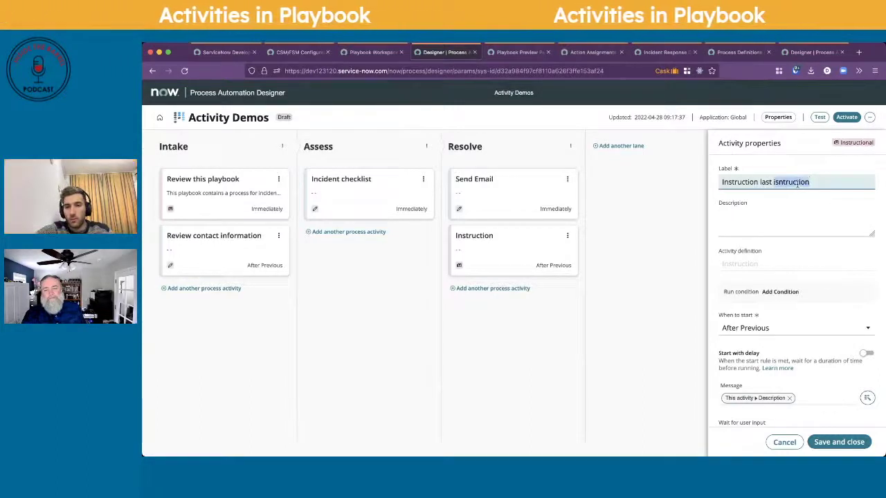
key("BackSpace")
left_click(842, 442)
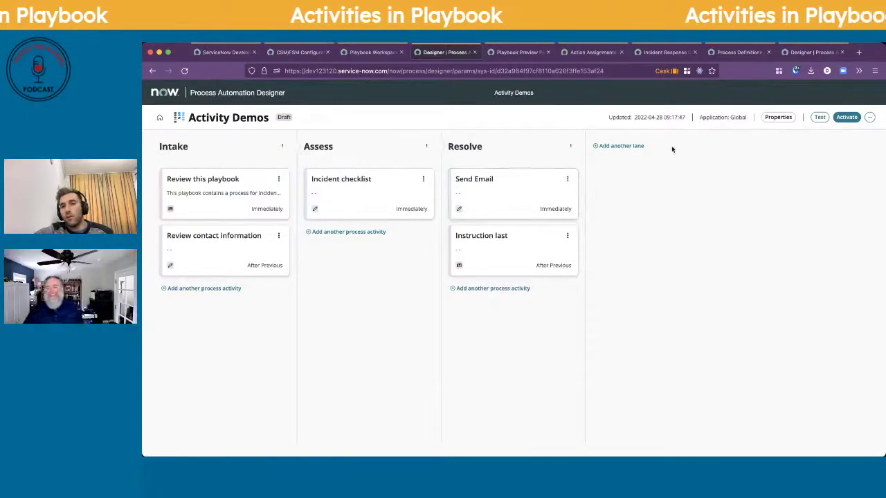
Run the process test with INC0000002 as the incident record and switch to its playbook preview.
left_click(819, 117)
left_click(445, 261)
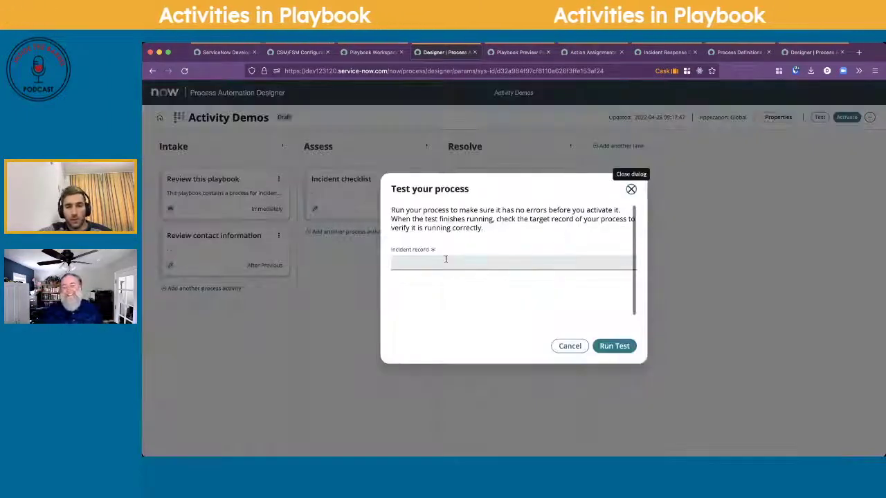
left_click(452, 302)
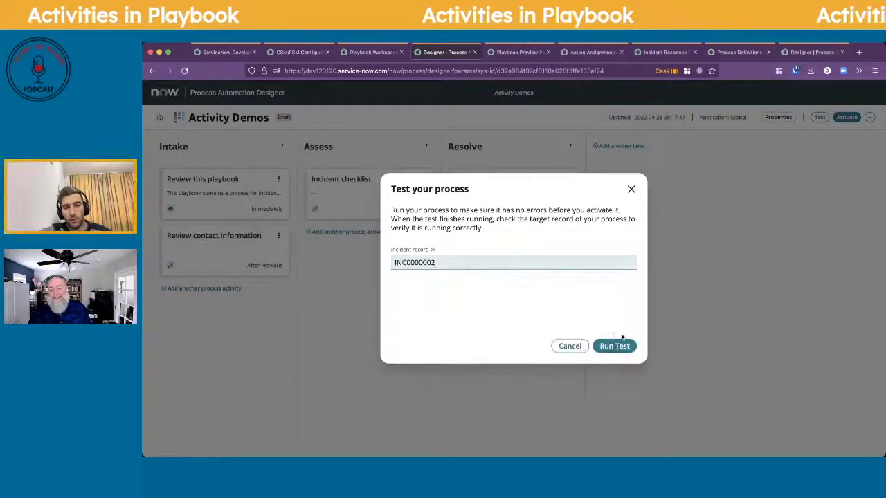
left_click(619, 347)
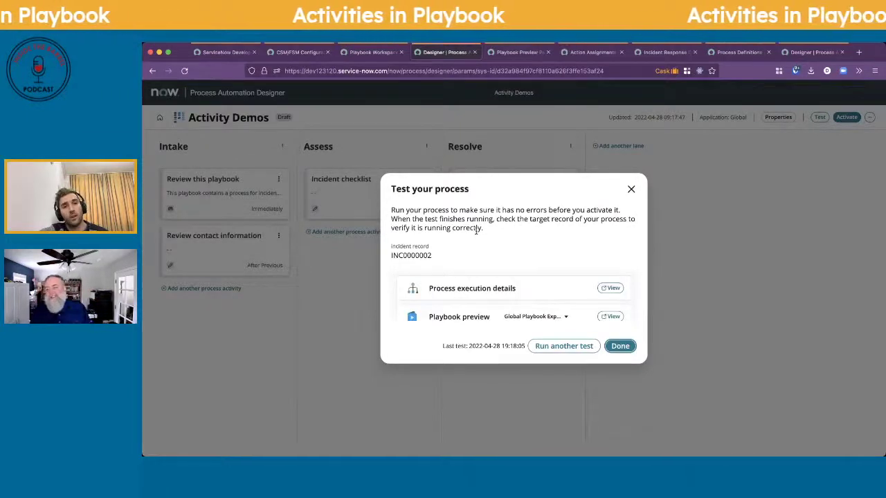
scroll(549, 256, "down", 1)
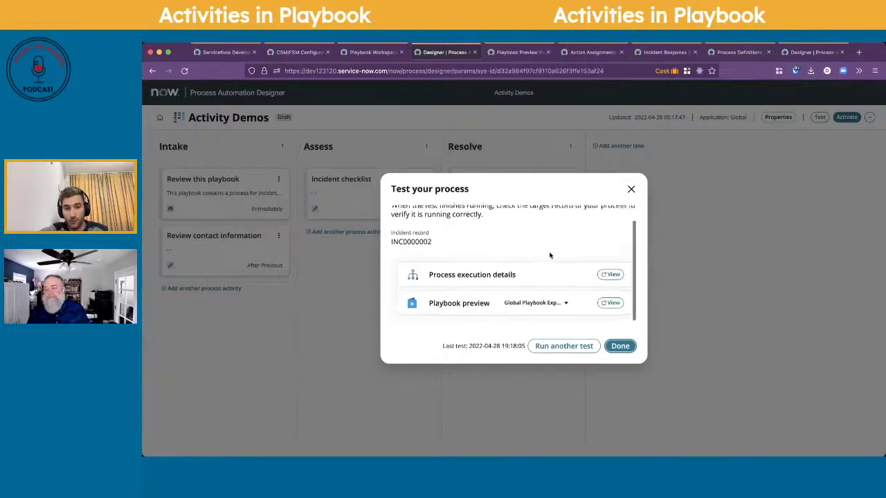
left_click(611, 306)
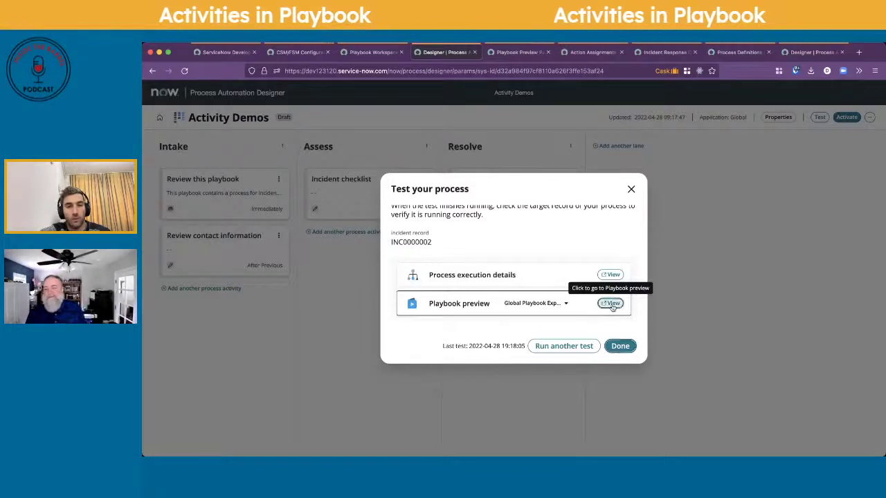
left_click(505, 53)
left_click(503, 53)
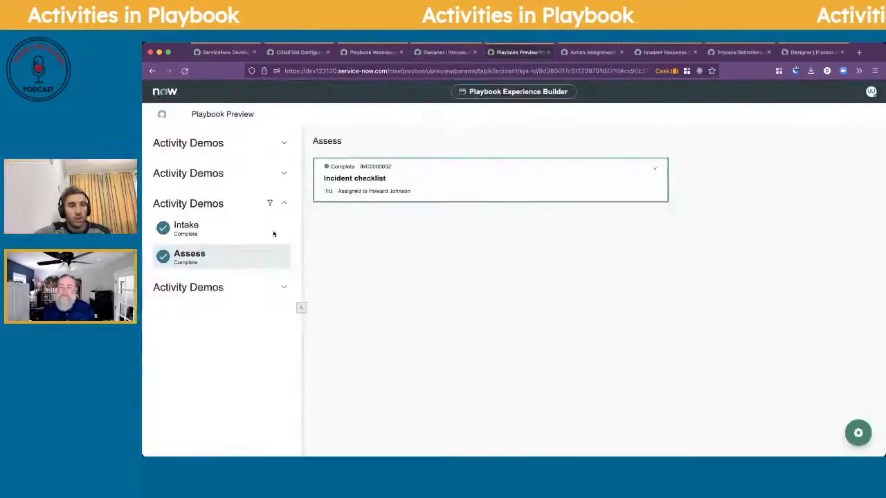
Expand the newest Activity Demos run and skip both activities in its Intake stage.
left_click(238, 290)
left_click(224, 308)
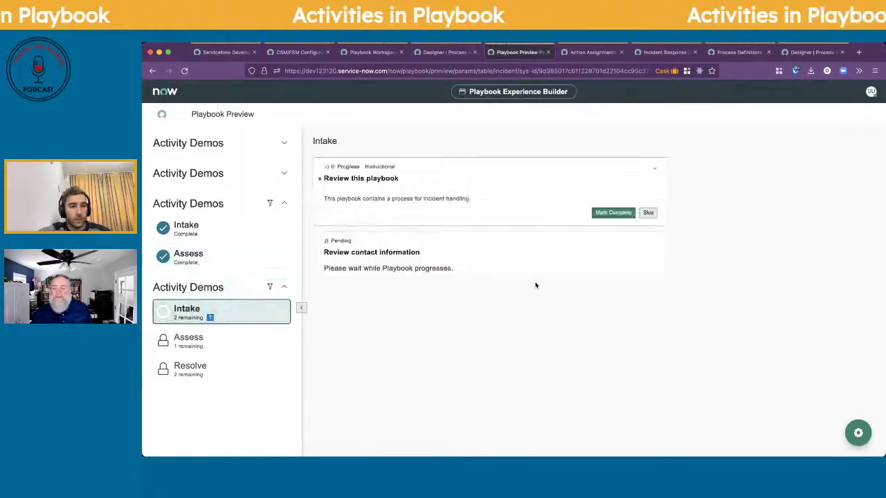
left_click(649, 213)
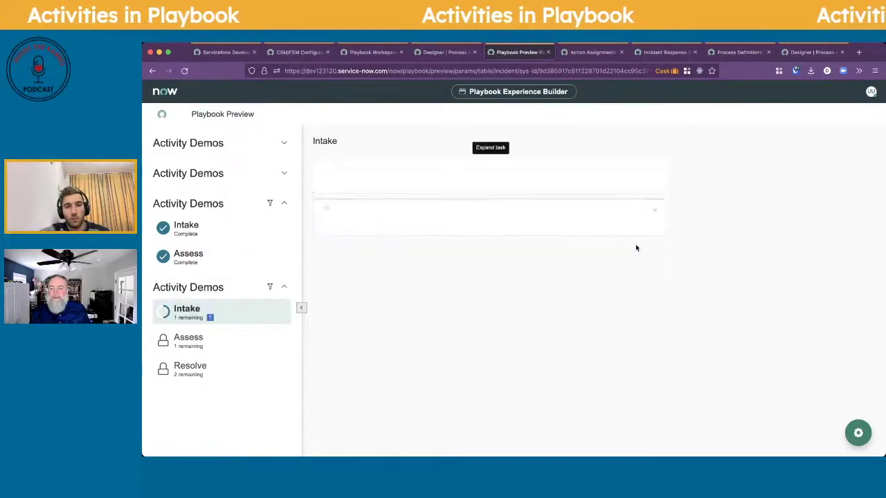
left_click(646, 257)
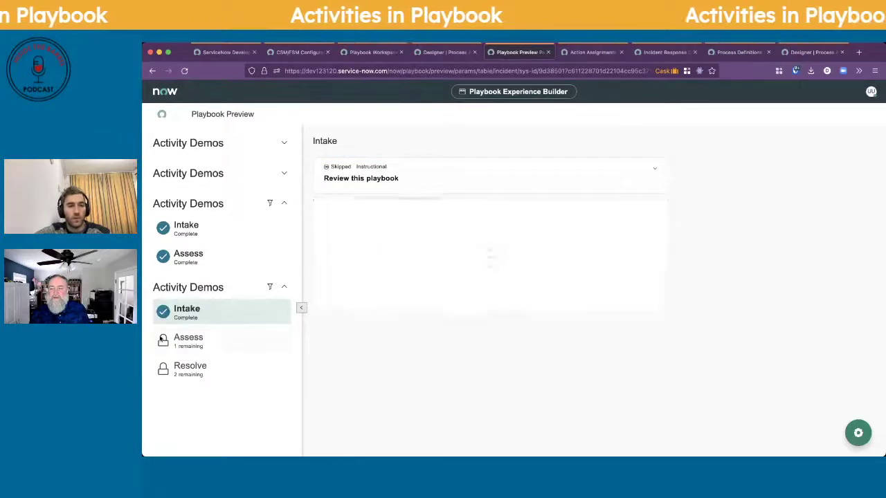
Check the newest run's Assess stage and send the prefilled email from its Resolve stage.
left_click(208, 343)
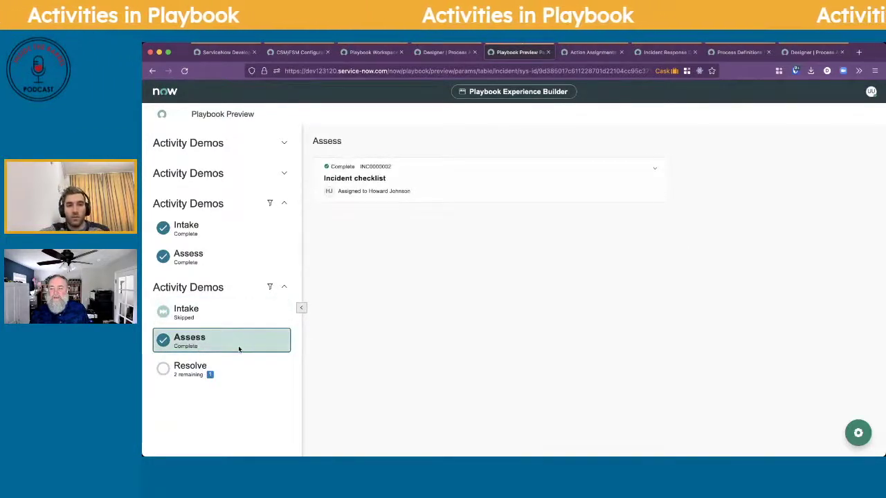
left_click(228, 372)
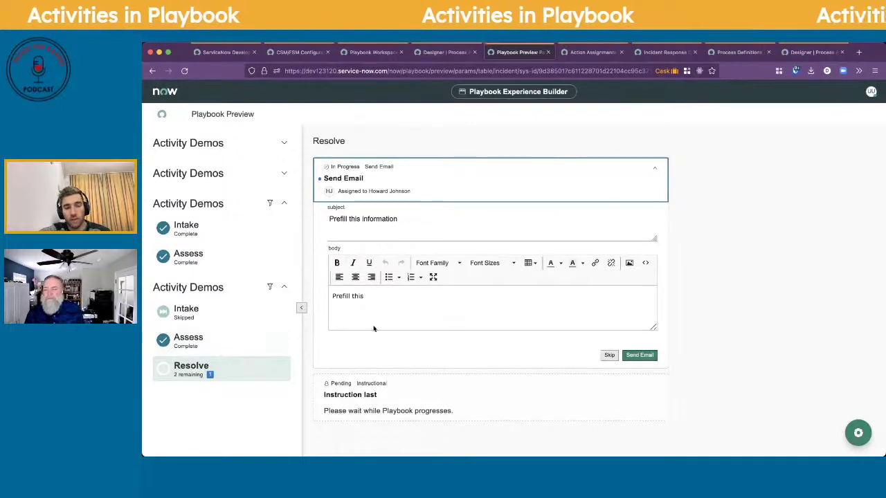
left_click(639, 356)
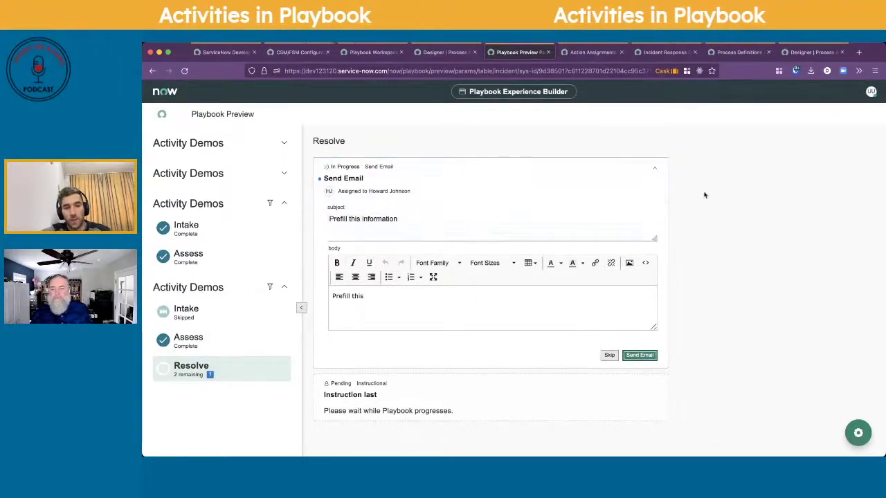
Close the test dialog in the process designer and open the activities list of the Activity Demos process definition record.
left_click(446, 52)
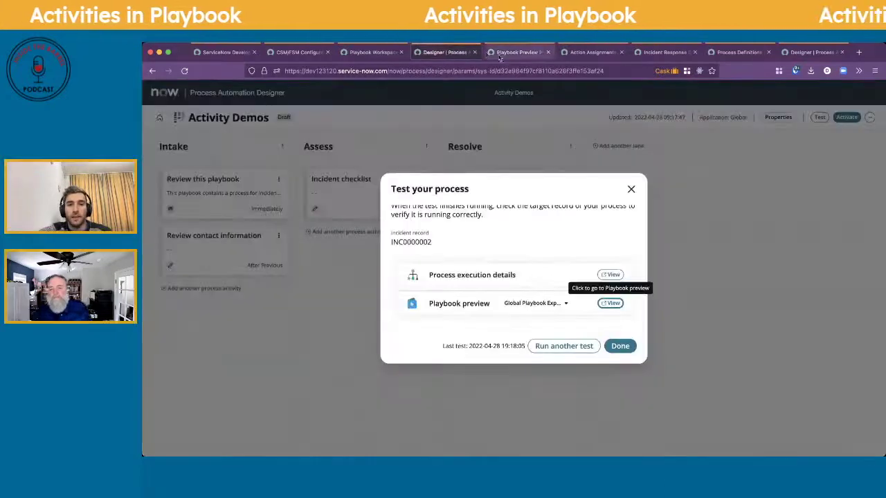
left_click(630, 189)
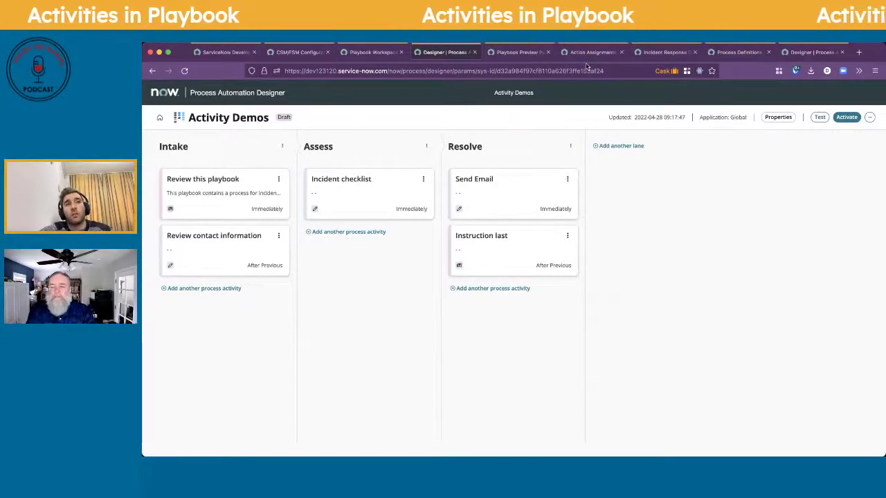
left_click(736, 54)
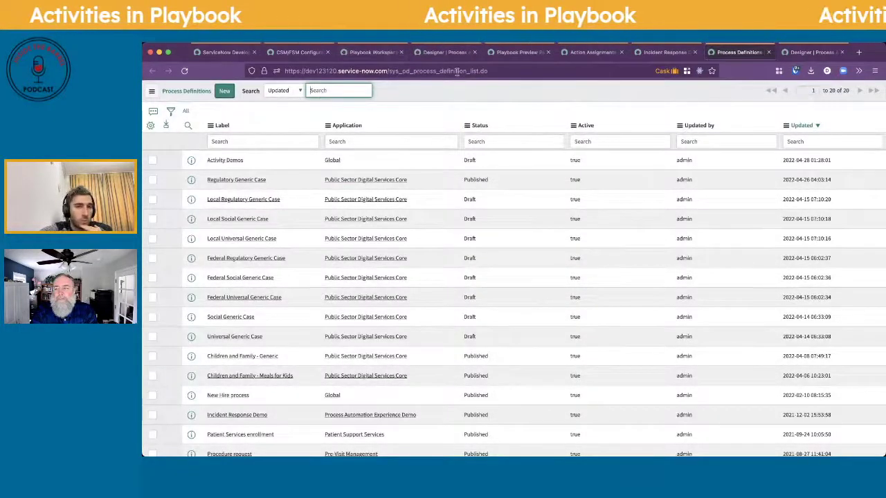
left_click(232, 162)
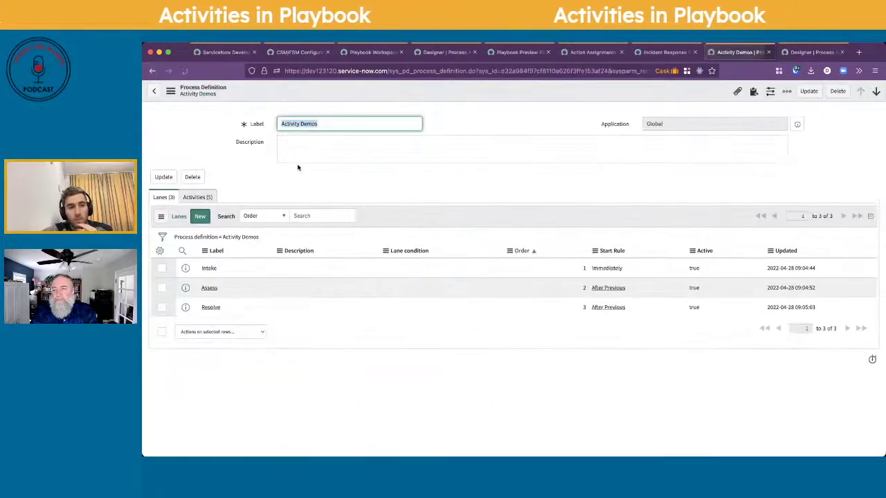
left_click(197, 197)
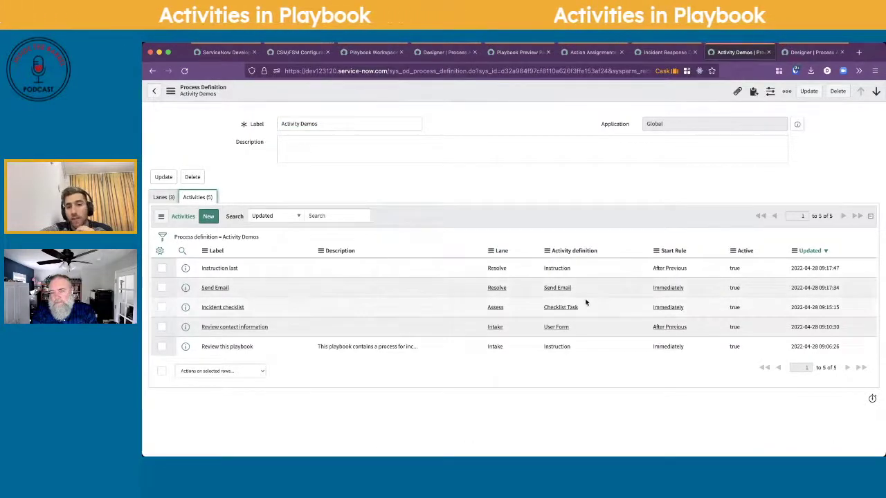
Set the start rule of the Send Email activity to Manual and save the change.
left_click(678, 290)
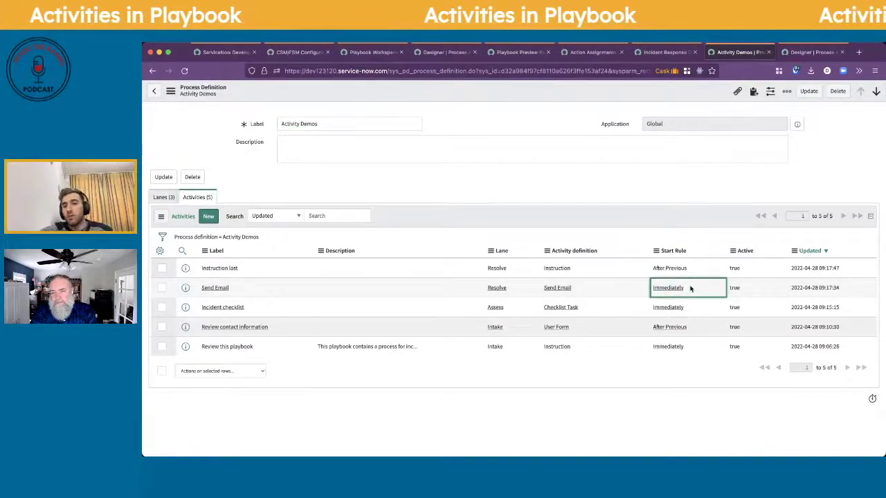
left_click(690, 287)
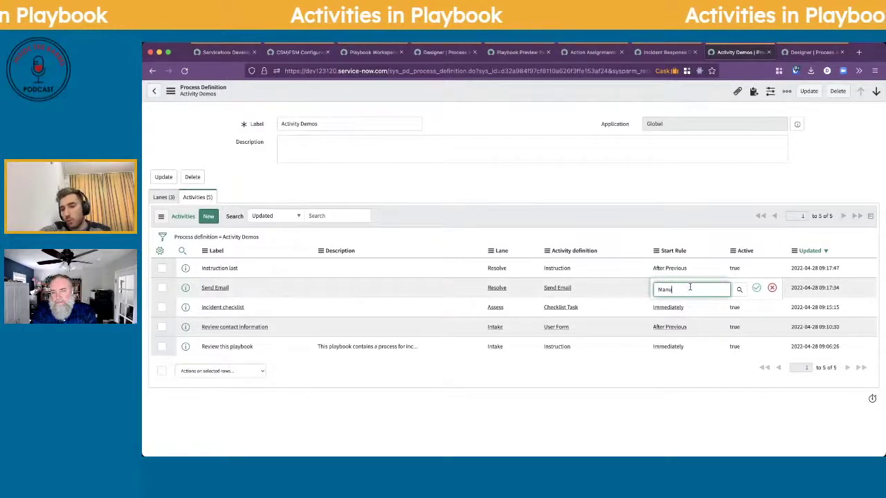
type("Manu")
left_click(668, 302)
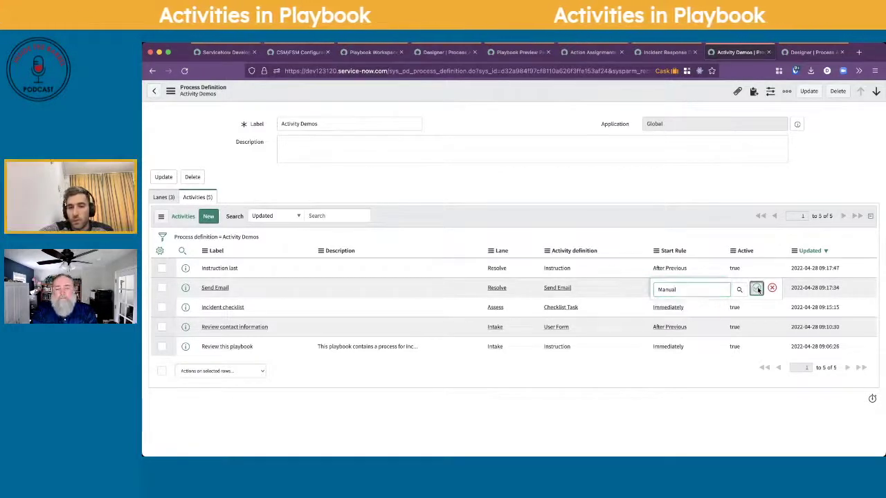
left_click(757, 289)
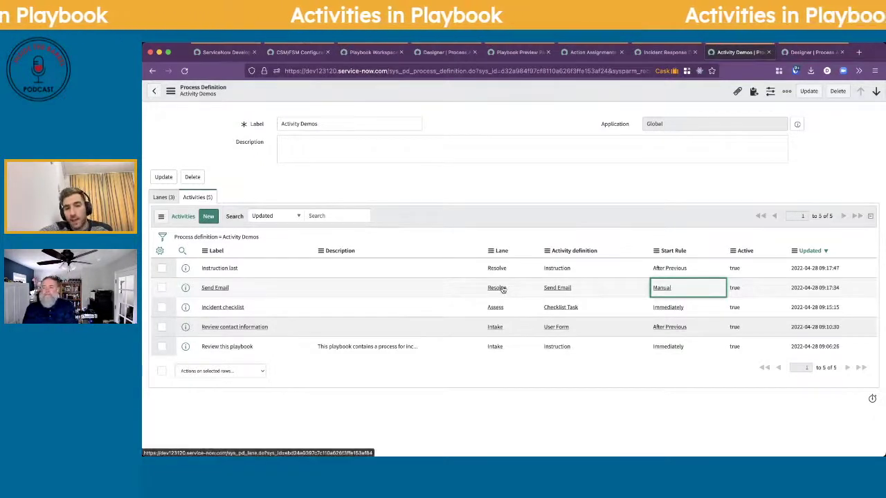
Clear the lane of the Send Email activity and switch to the Activity Demos process in the designer.
left_click(508, 290)
left_click(508, 290)
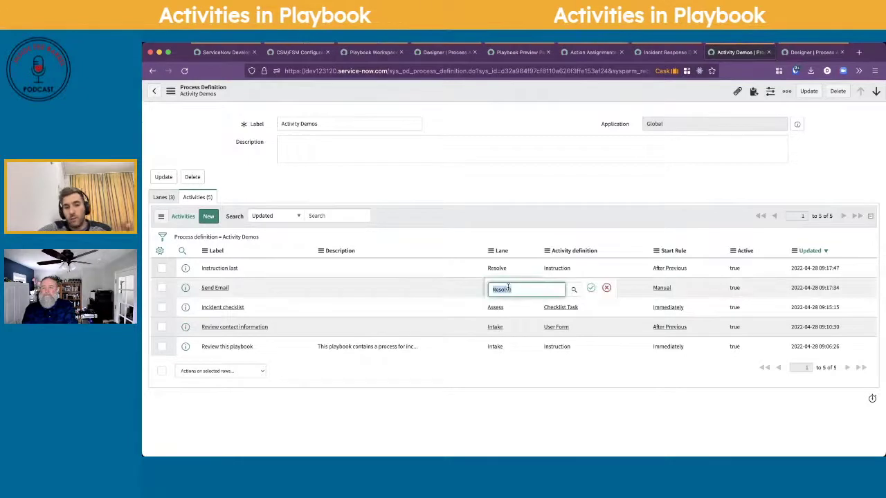
left_click(590, 287)
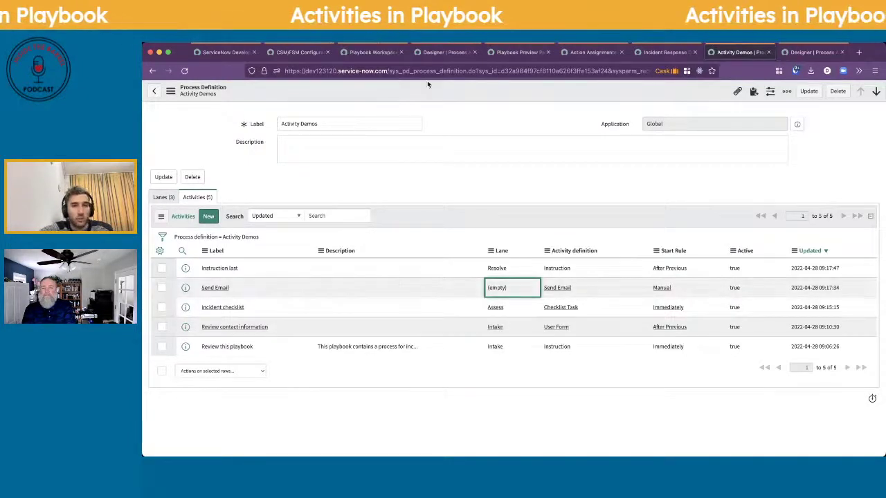
left_click(445, 52)
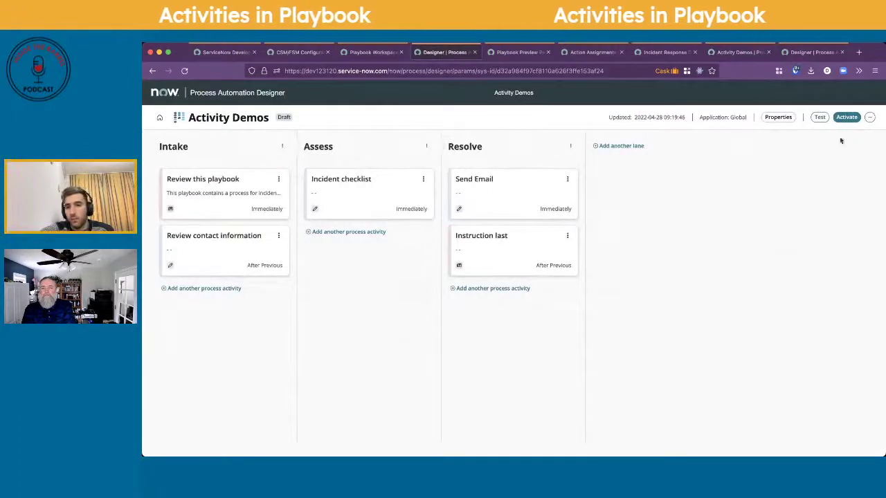
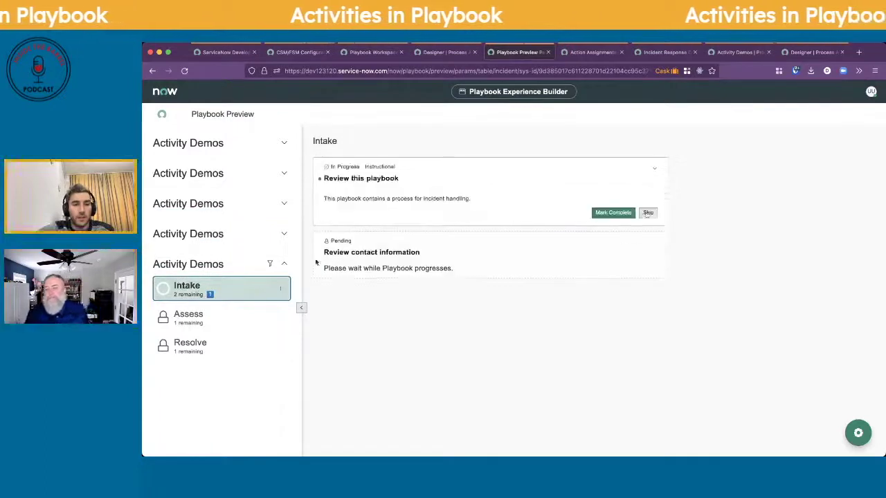
Mark Review this playbook complete in the newest run's Intake stage, and briefly check the previous run's stages.
left_click(613, 212)
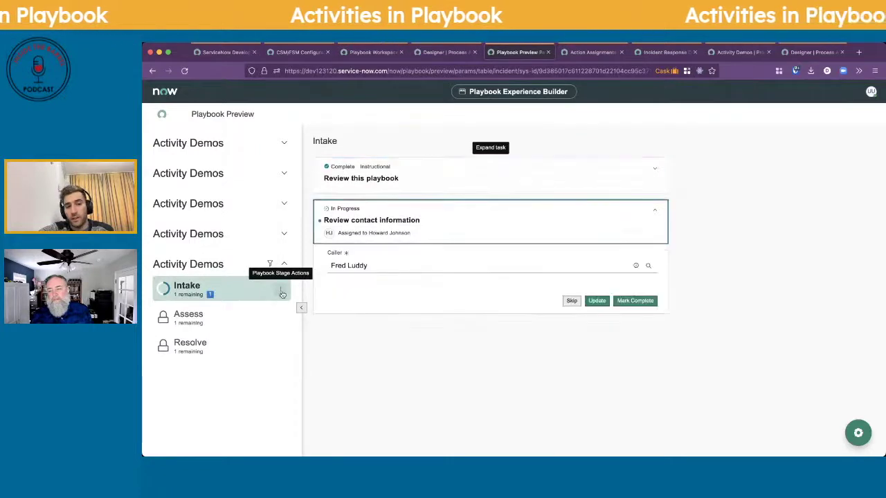
left_click(283, 234)
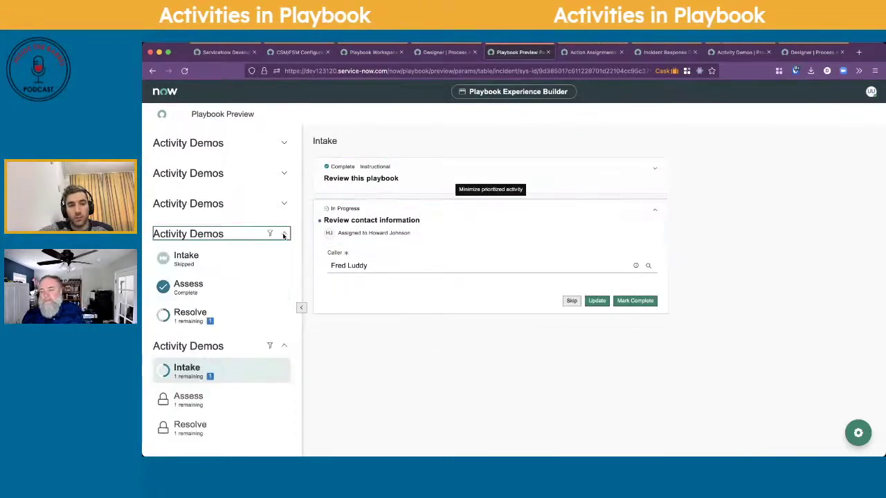
left_click(284, 235)
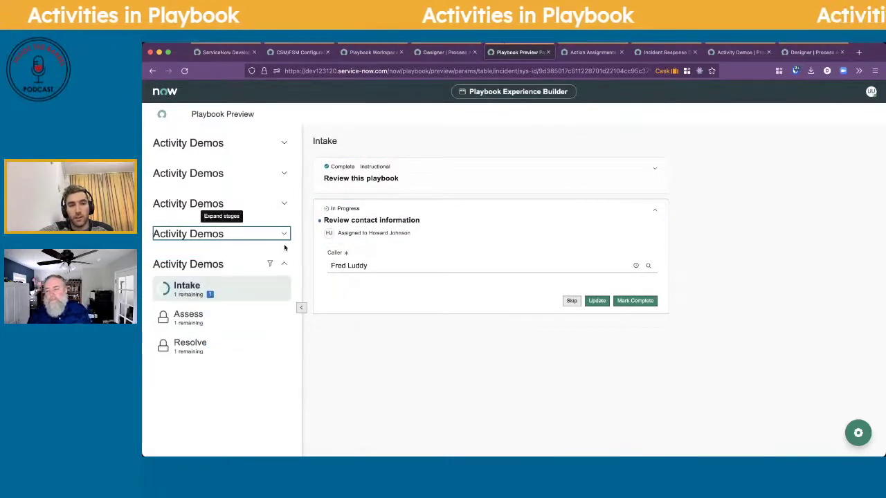
Add the optional Send Email activity after Review contact information in the newest run's Intake stage.
left_click(301, 305)
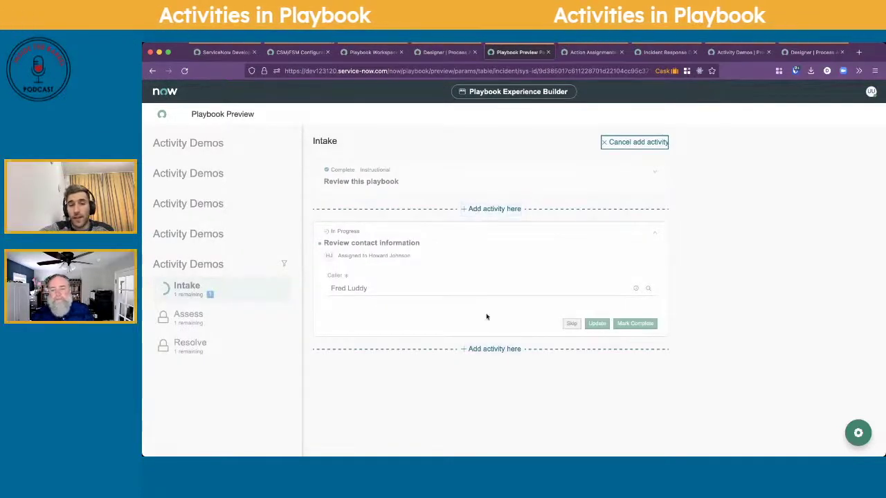
left_click(493, 349)
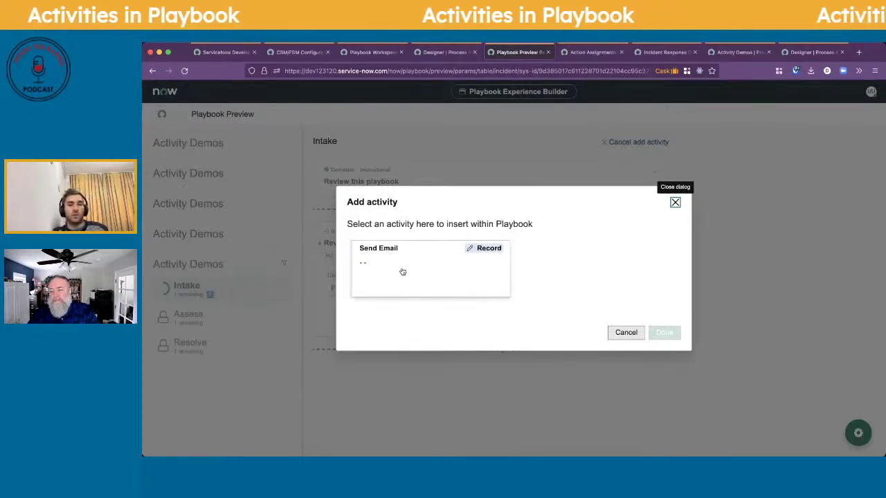
left_click(402, 269)
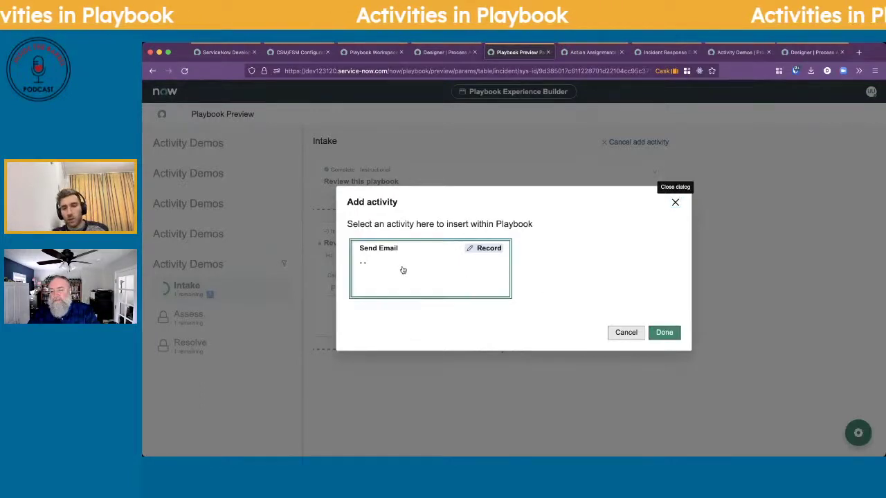
left_click(663, 332)
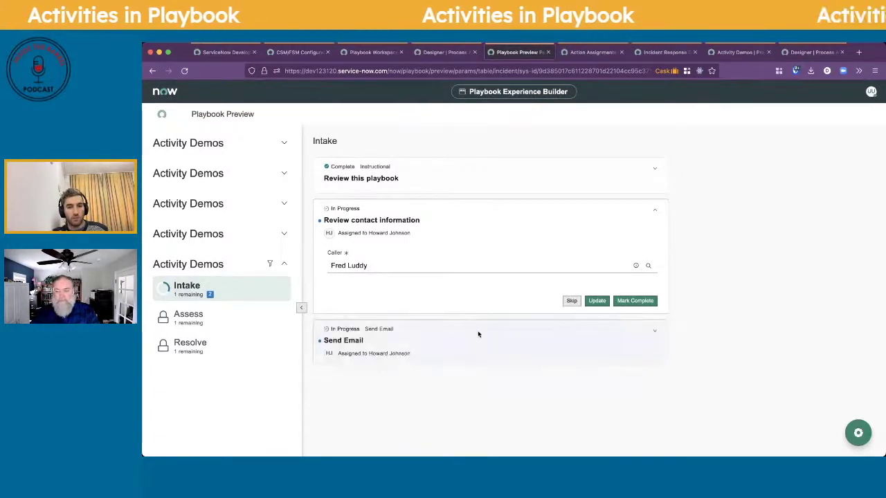
Expand the added Send Email activity to review its prefilled subject and body, and collapse it again.
scroll(477, 334, "down", 1)
left_click(653, 309)
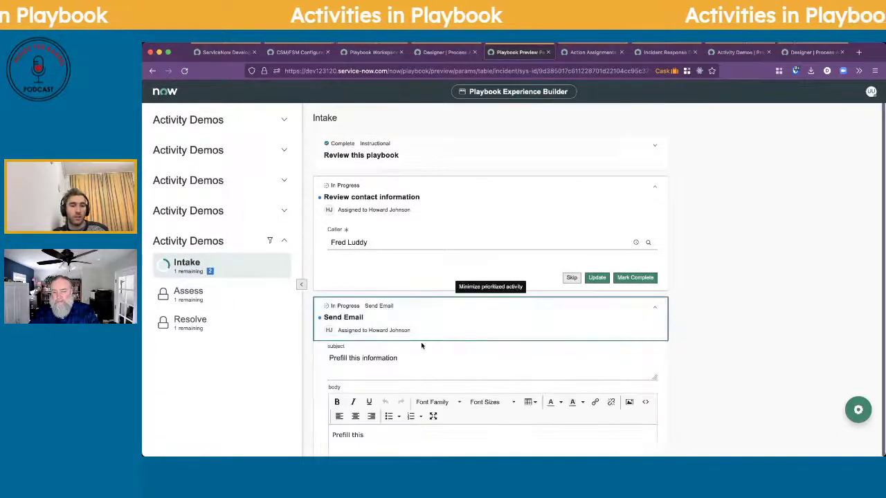
scroll(421, 342, "up", 1)
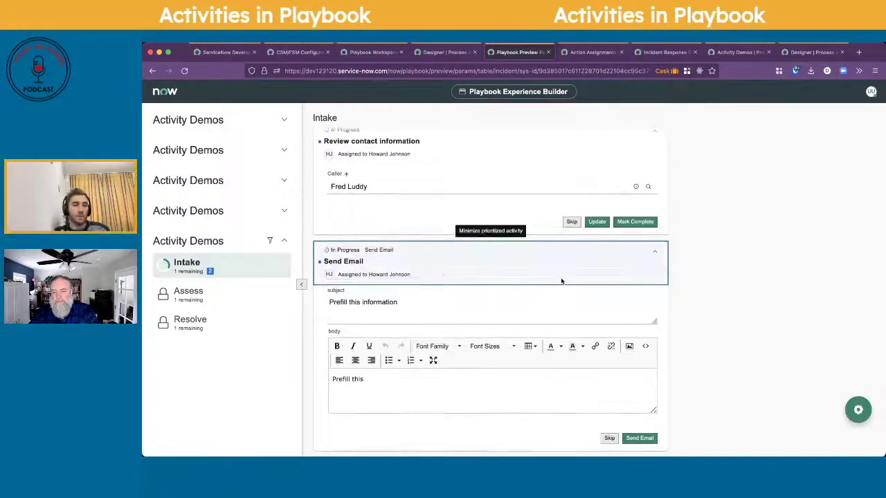
scroll(534, 277, "up", 2)
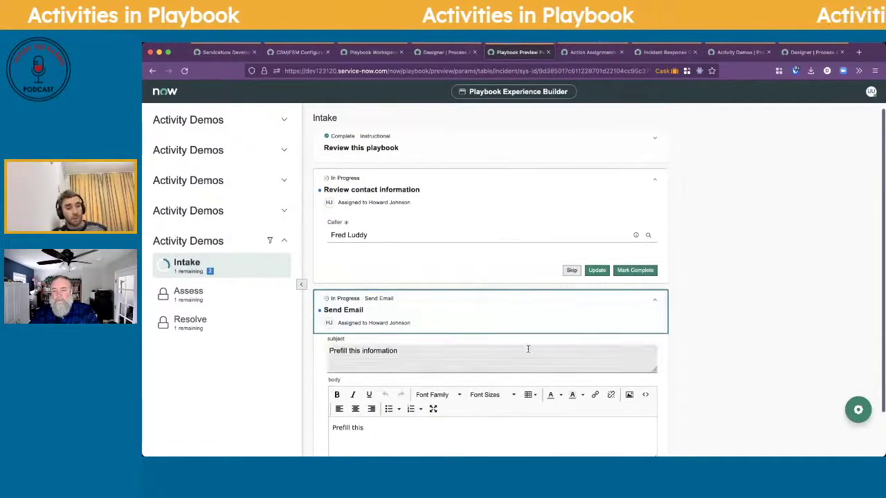
left_click(652, 302)
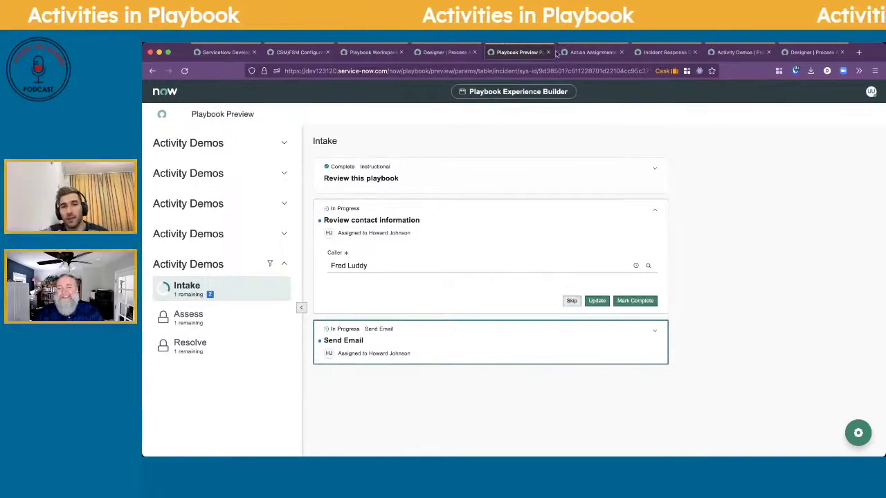
Switch to the action assignments list, filter the navigator for "playbook" and open the Assign to Me action for incidents.
left_click(586, 53)
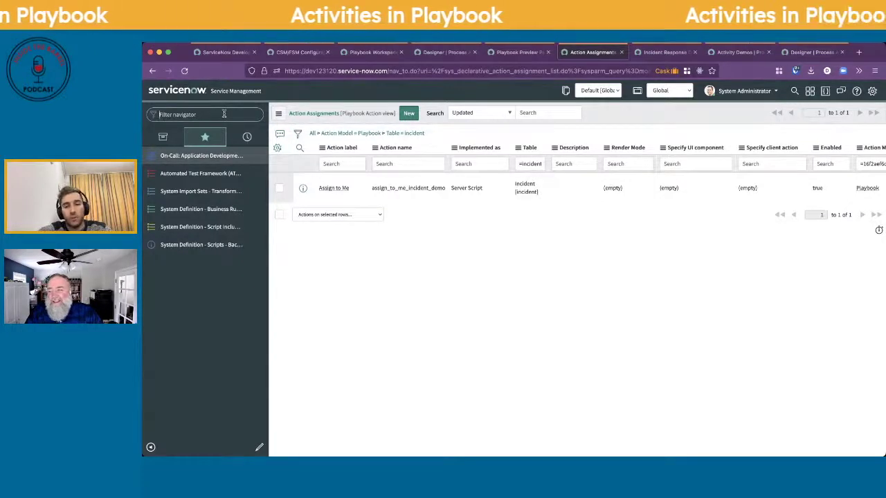
type("activ")
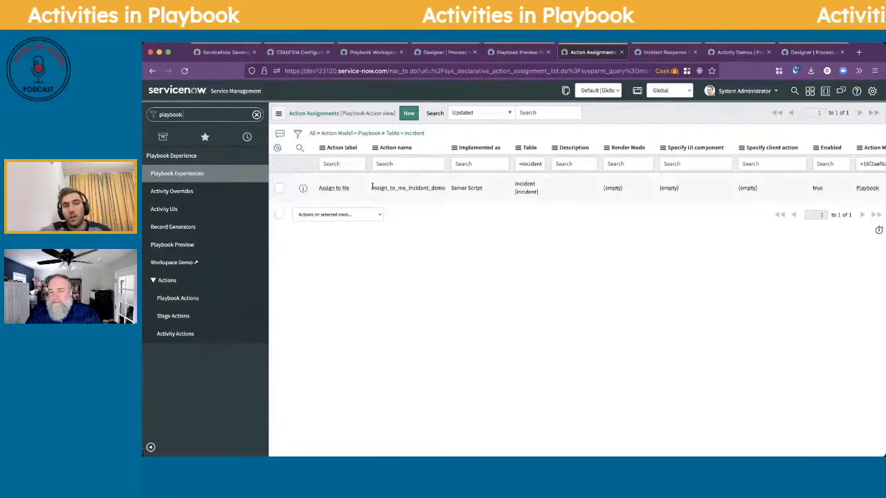
left_click(344, 189)
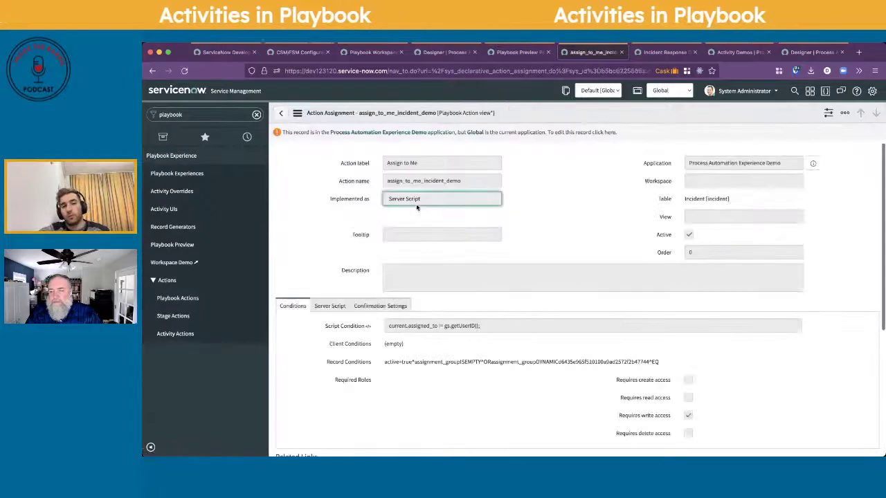
Examine the Assign to Me action's implementation type, record conditions and server script.
left_click(415, 205)
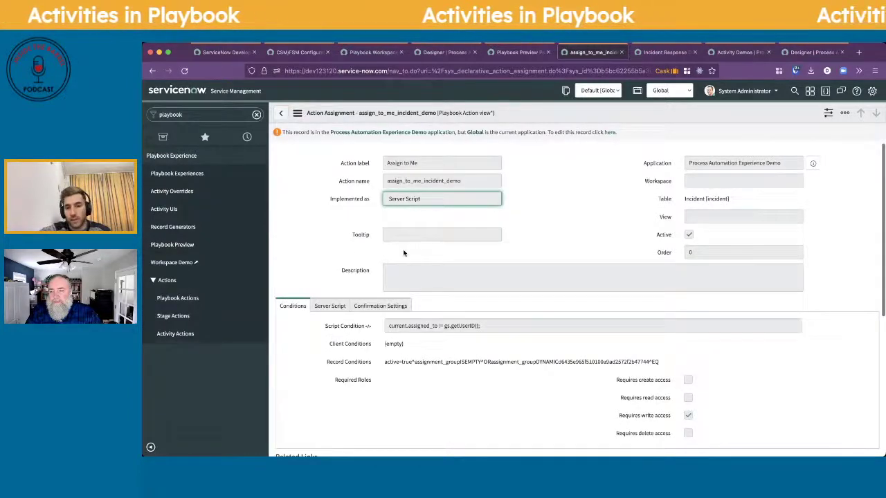
scroll(404, 253, "down", 1)
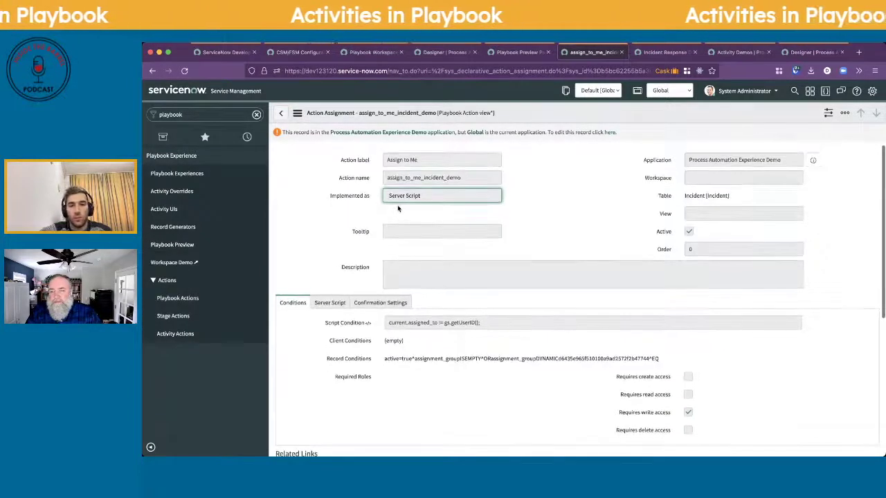
scroll(401, 222, "down", 2)
left_click_drag(385, 334, 647, 343)
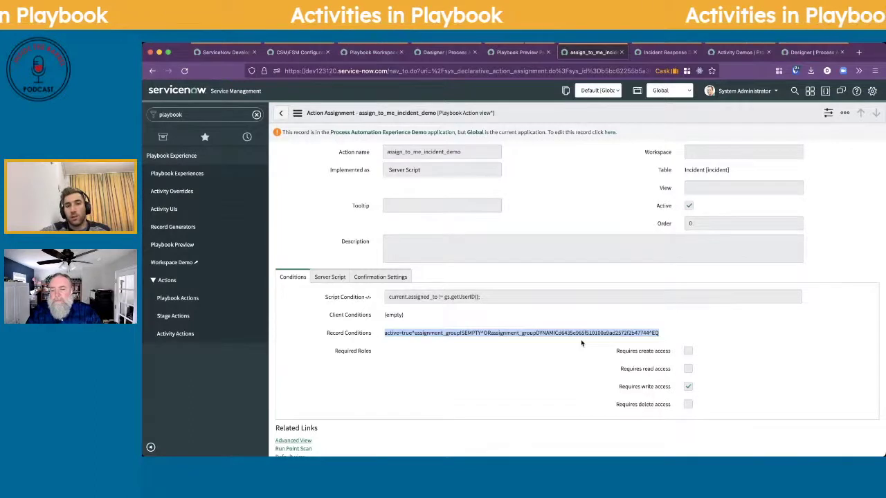
left_click(339, 276)
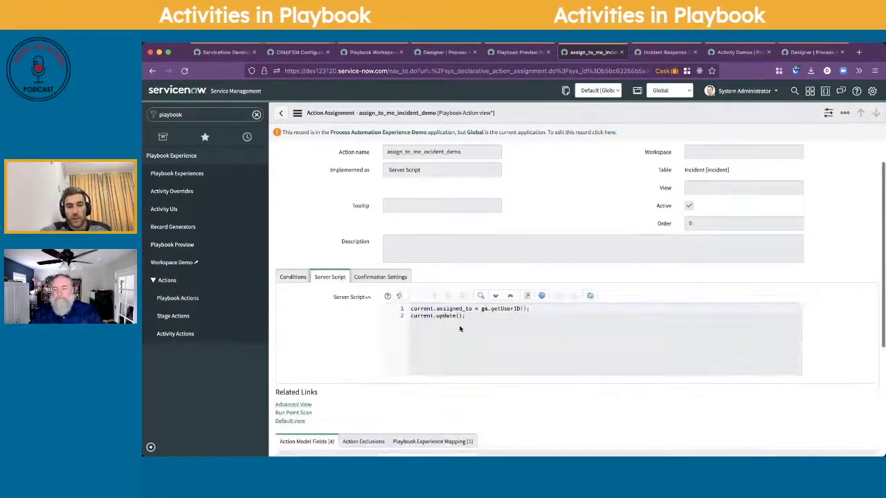
left_click(412, 314)
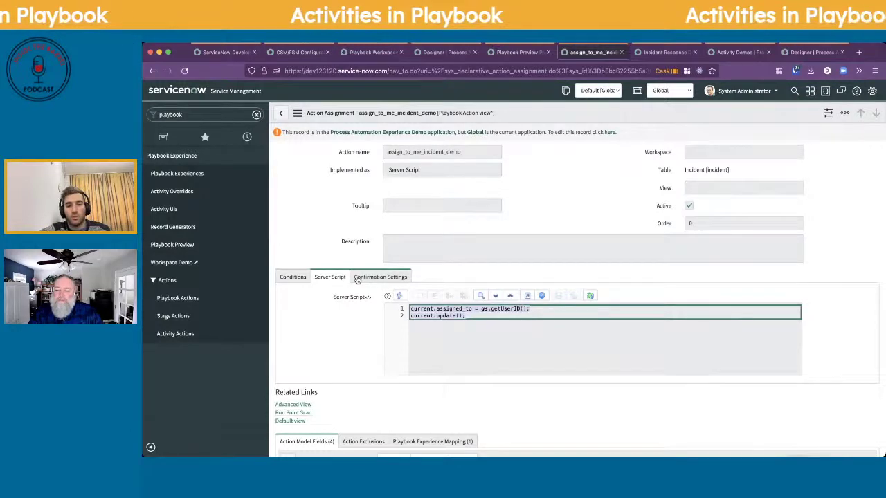
Examine the Assign to Me action's playbook experience mapping alongside its server script.
scroll(416, 347, "down", 2)
scroll(382, 220, "up", 3)
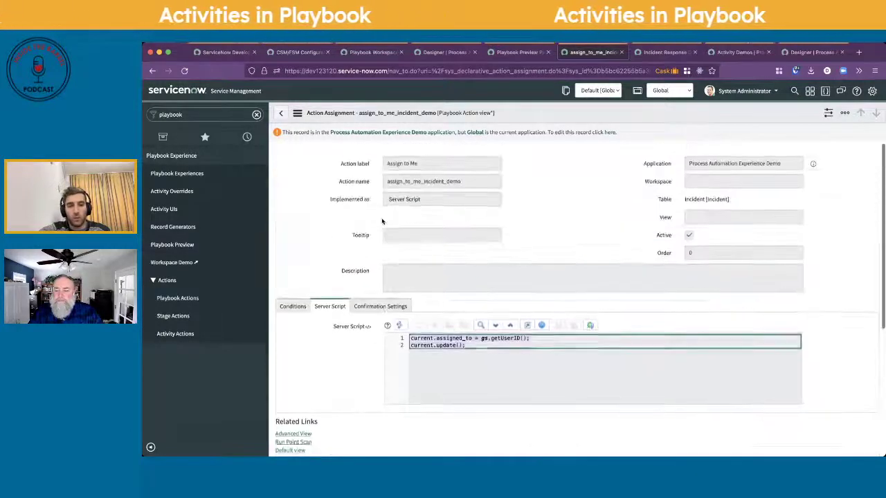
scroll(394, 353, "down", 6)
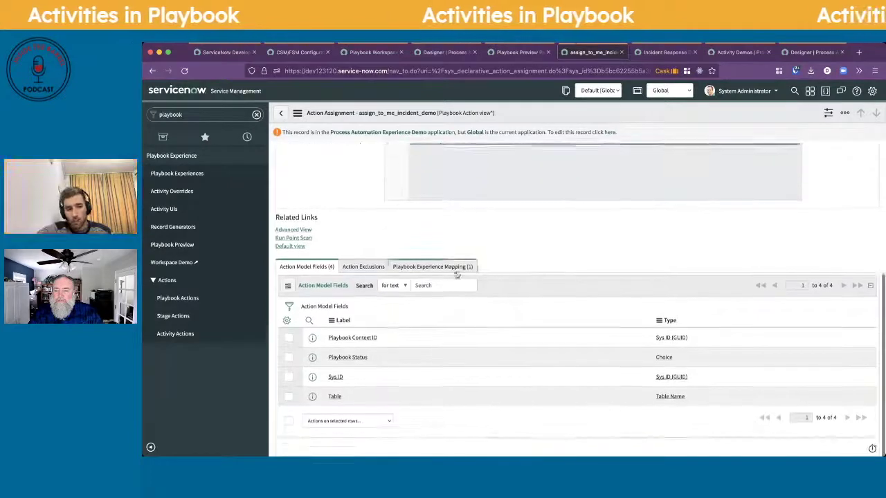
left_click(455, 268)
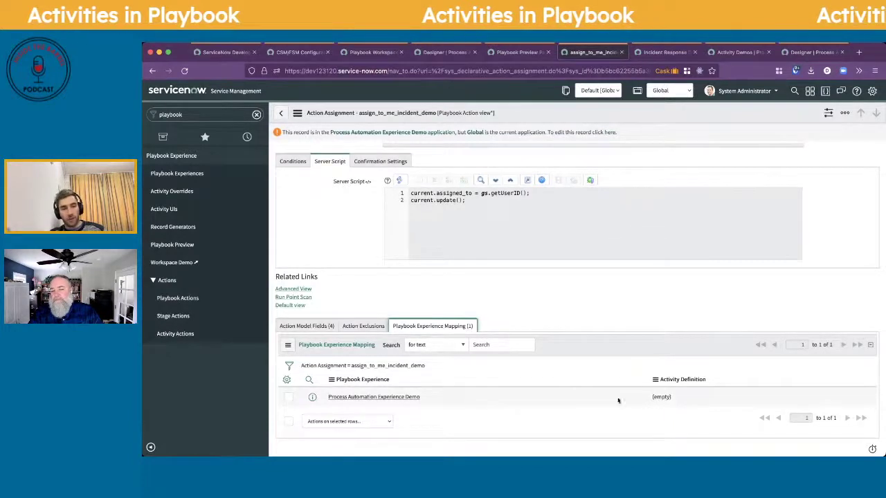
scroll(501, 393, "up", 3)
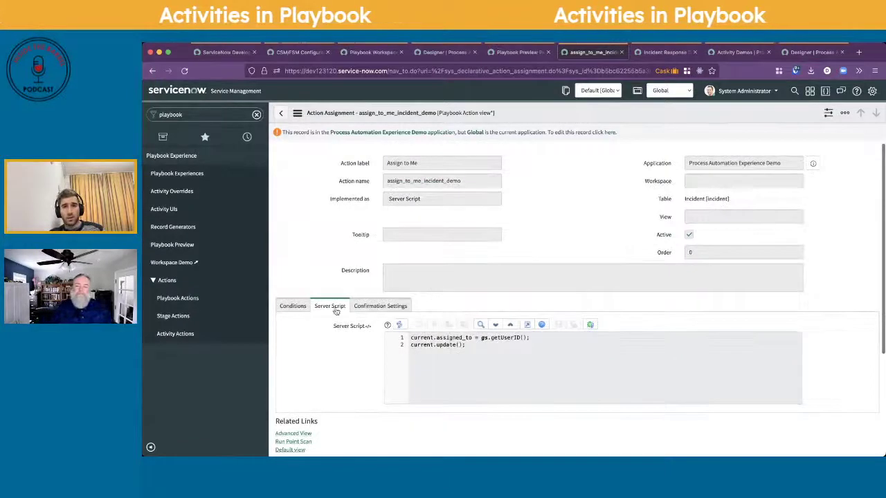
scroll(489, 330, "down", 2)
scroll(489, 330, "down", 2)
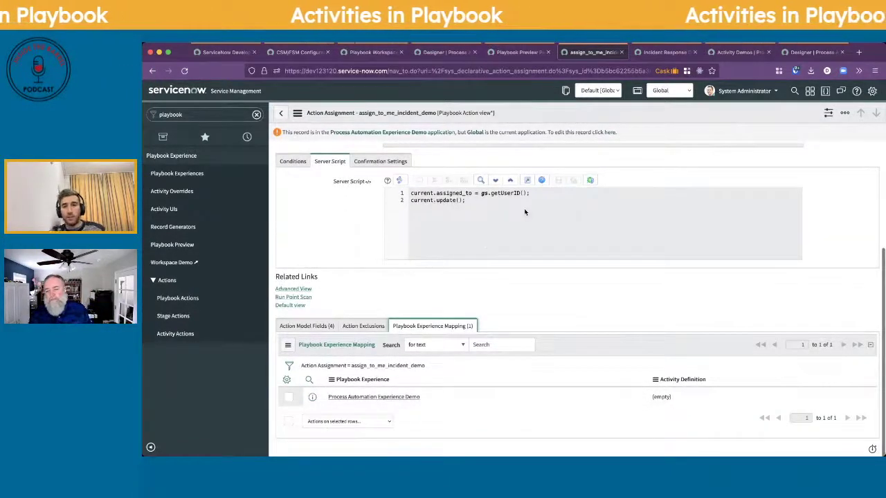
Switch to the Incident Response Demo process designer, run a process test on incident INC0000003 and close the test dialog.
left_click(788, 50)
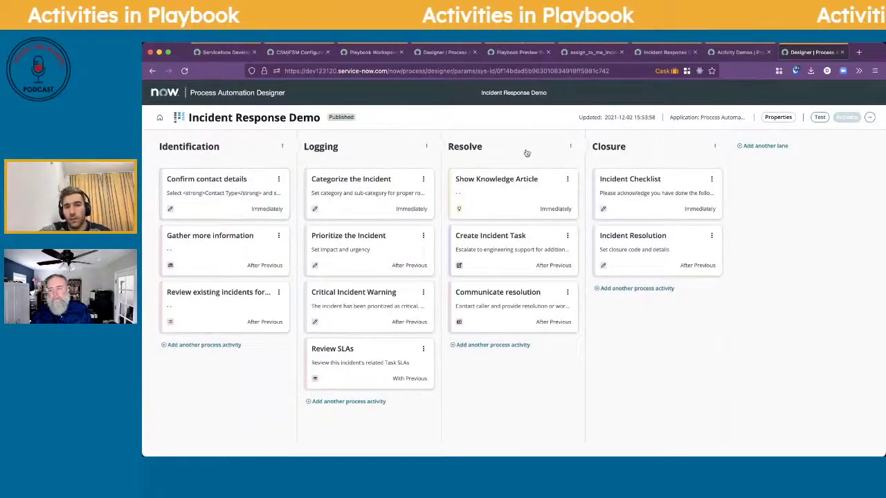
left_click(819, 116)
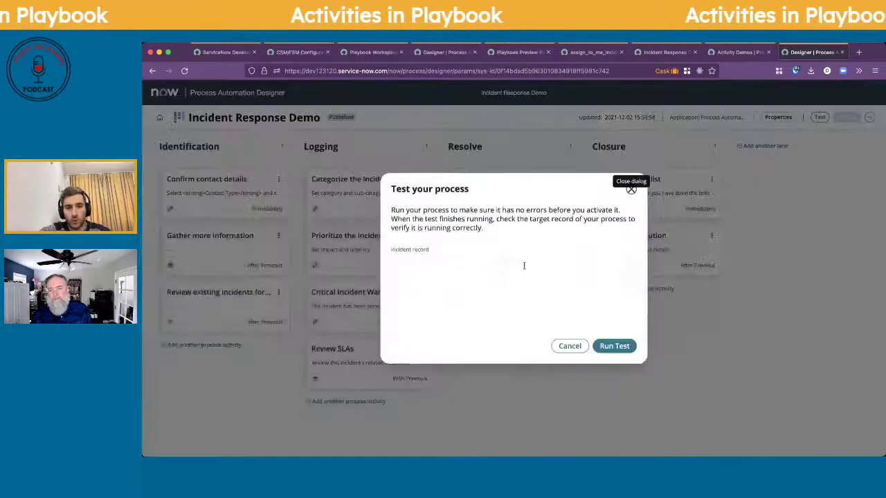
left_click(501, 261)
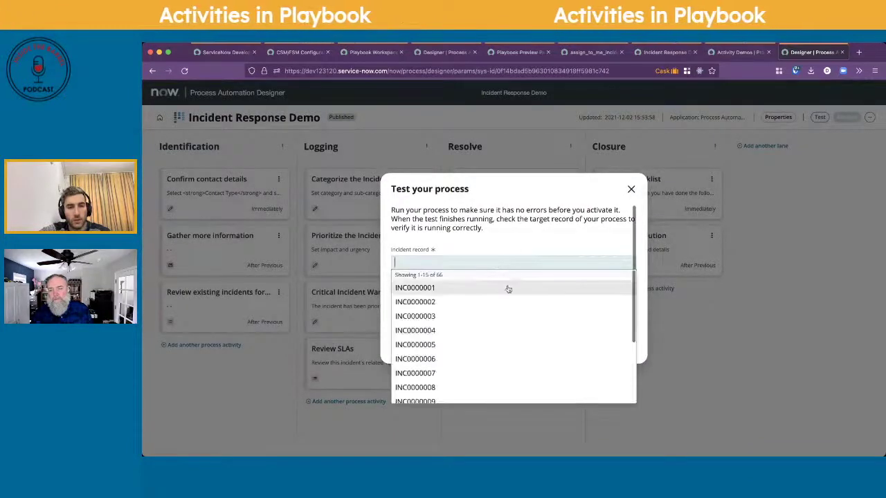
left_click(500, 317)
left_click(615, 347)
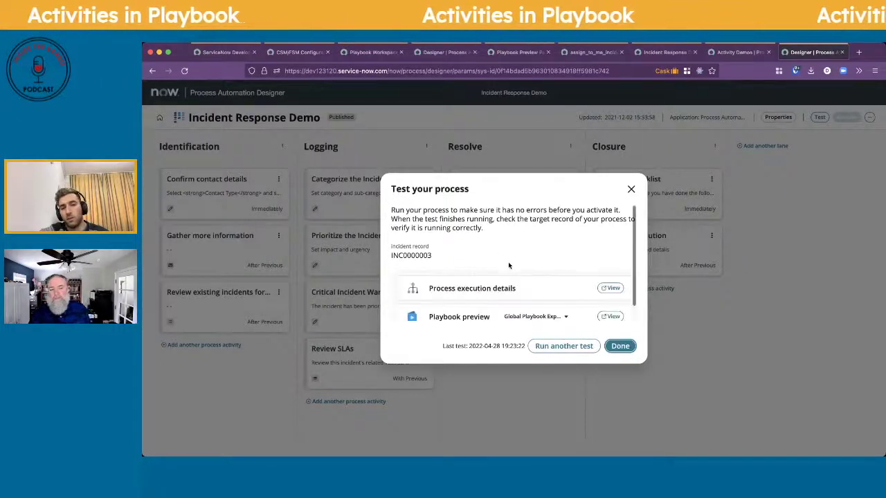
left_click(631, 187)
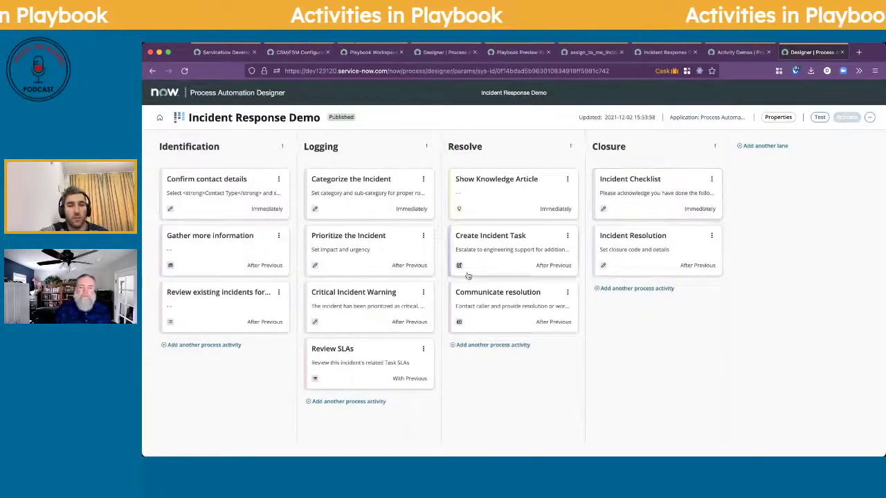
Test the process again with incident INC0000003, open its playbook preview separately, and return to the designer with the test dialog closed.
left_click(819, 118)
left_click(506, 261)
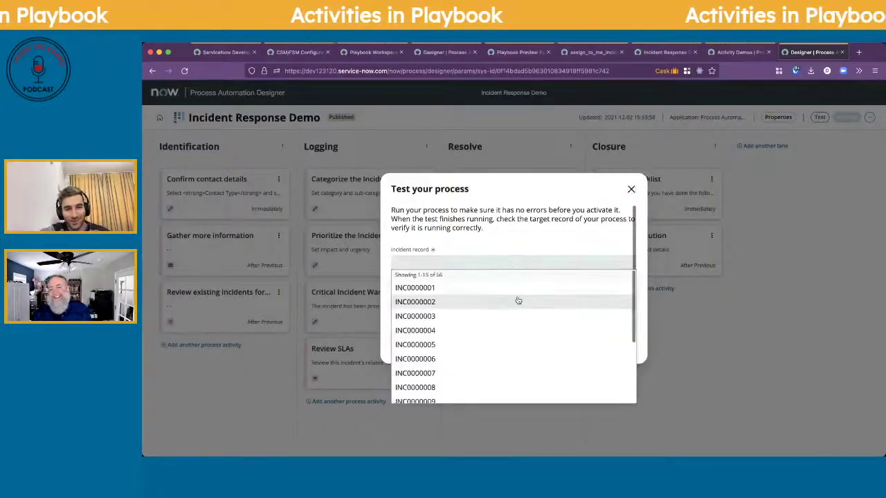
left_click(516, 314)
left_click(614, 346)
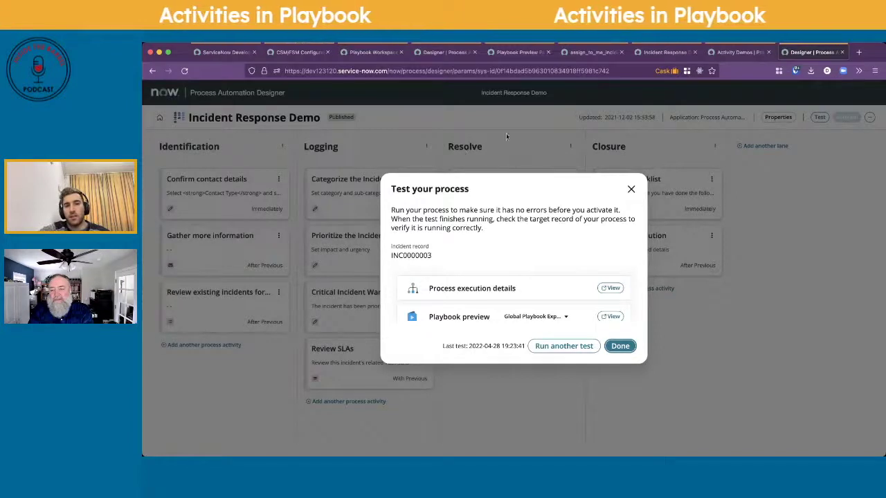
scroll(611, 276, "down", 1)
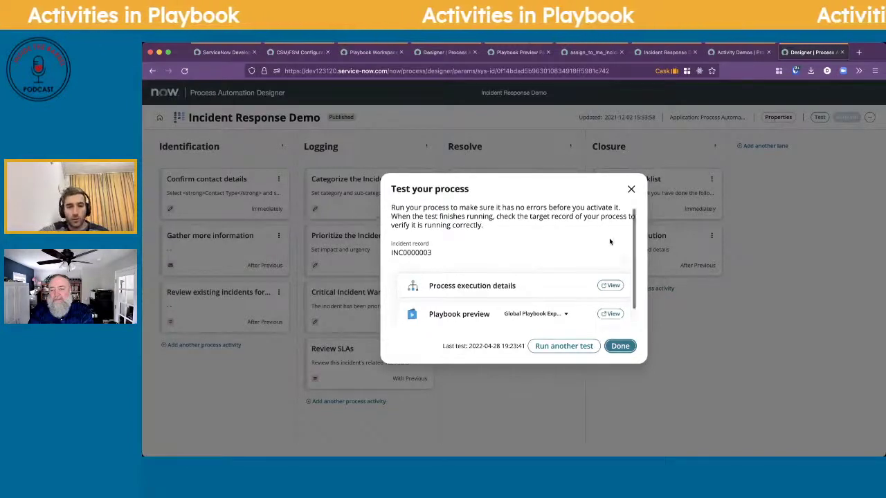
left_click(612, 303)
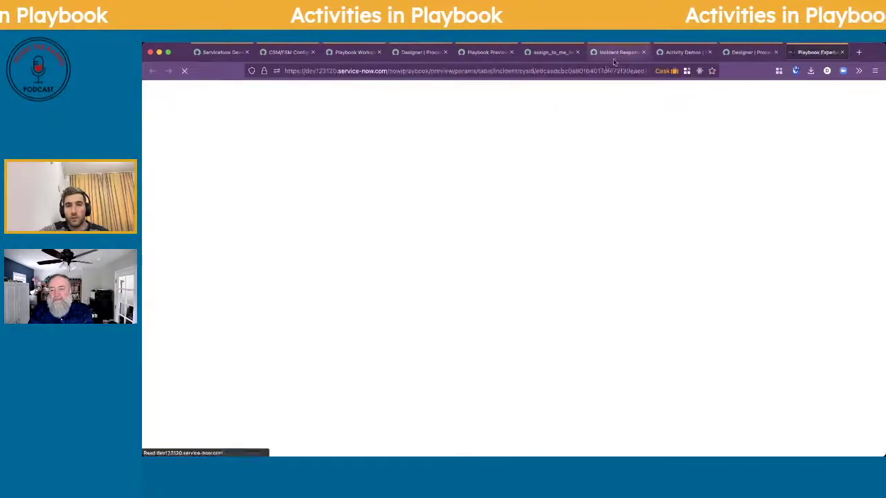
key("ctrl+shift+Tab")
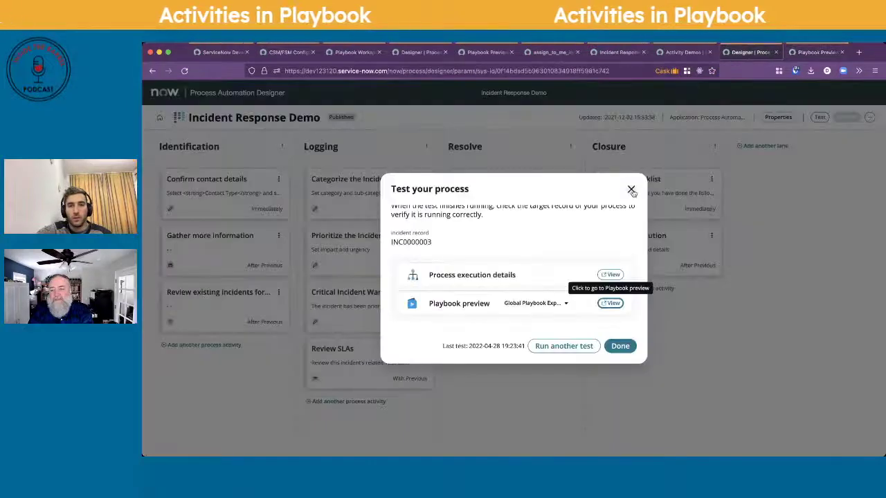
left_click(631, 190)
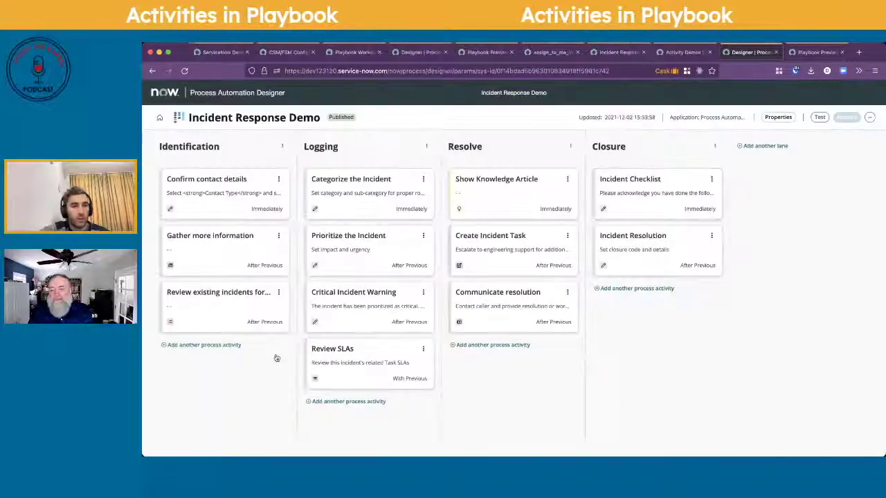
Review the activity properties of the three Identification activities, ending with the start rule and table settings of Review existing incidents for caller.
left_click(234, 192)
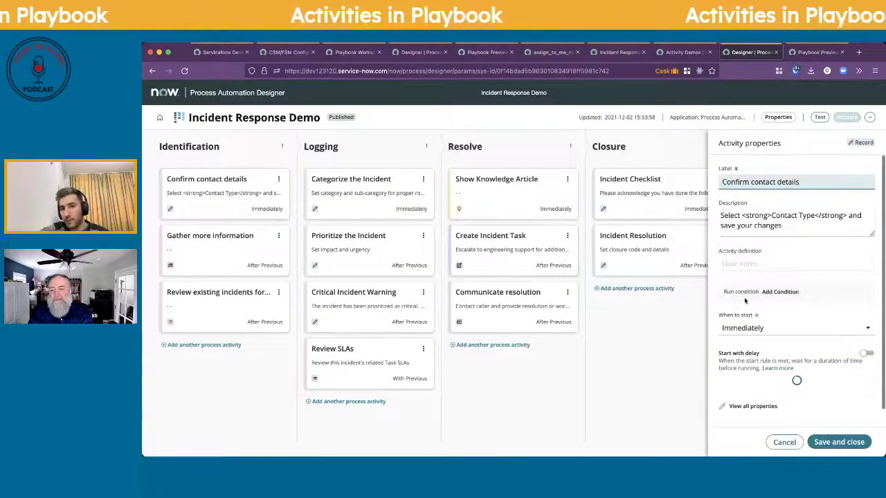
left_click(231, 251)
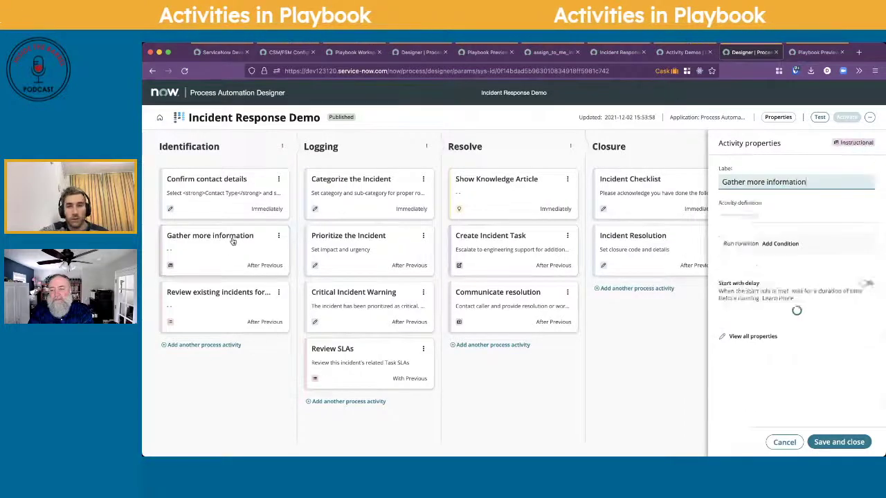
left_click(220, 294)
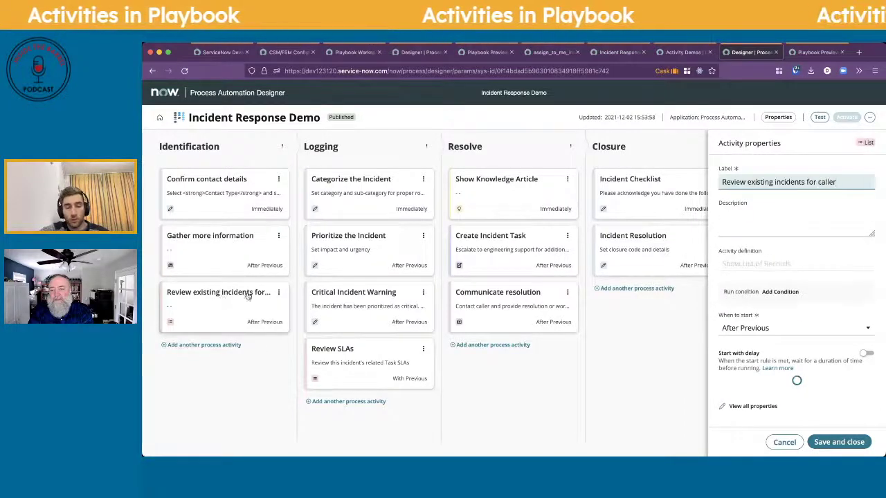
scroll(797, 235, "down", 1)
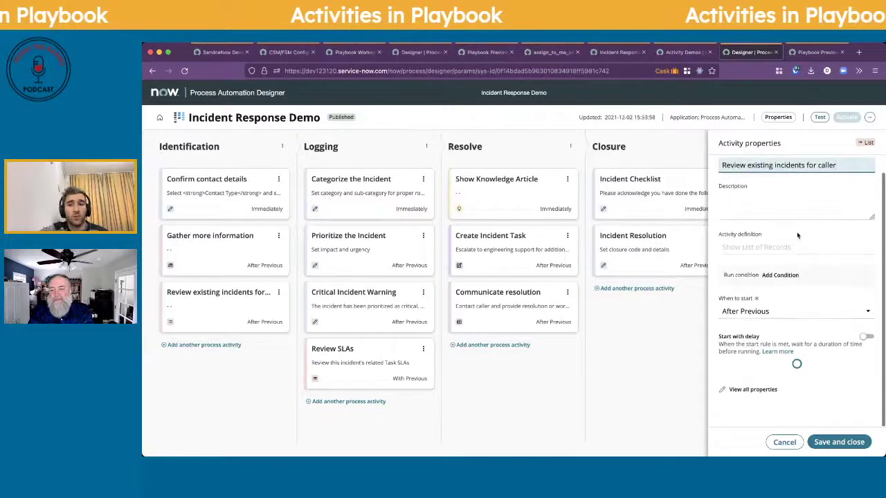
scroll(751, 284, "up", 1)
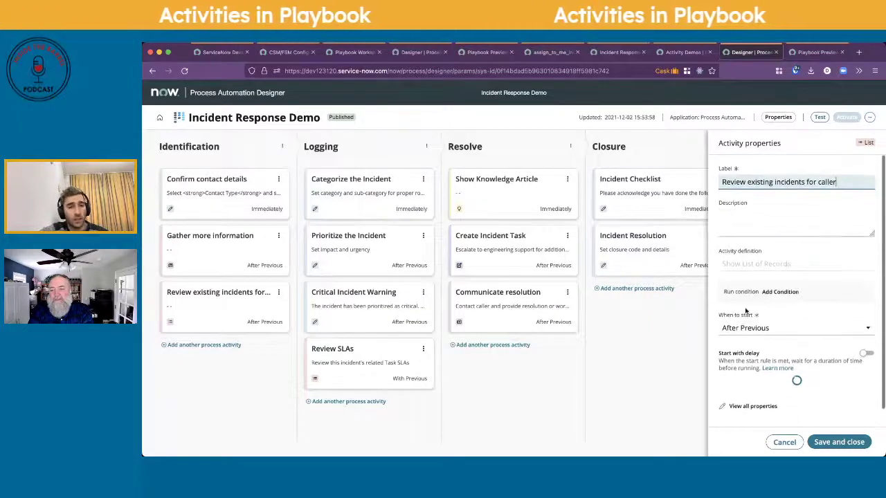
scroll(791, 310, "down", 4)
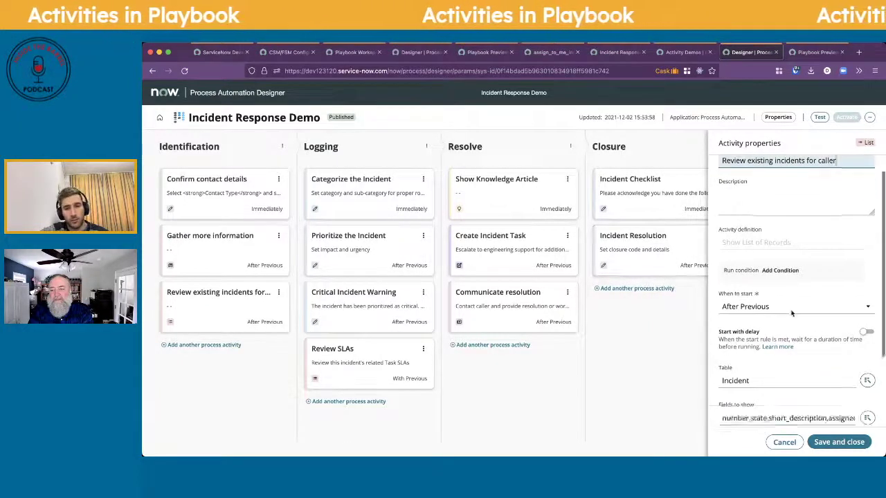
scroll(791, 310, "down", 1)
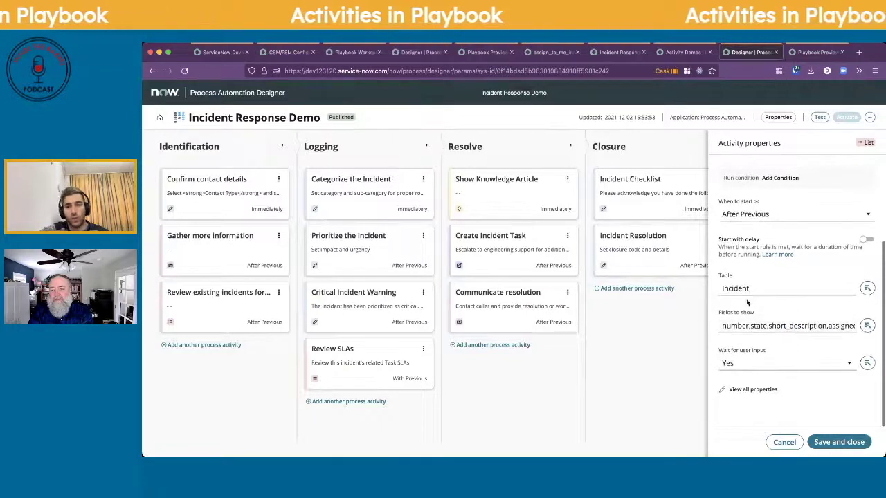
Open the full properties of the Review existing incidents for caller activity and examine its input conditions, fields to show and list title.
left_click(751, 388)
scroll(397, 262, "down", 1)
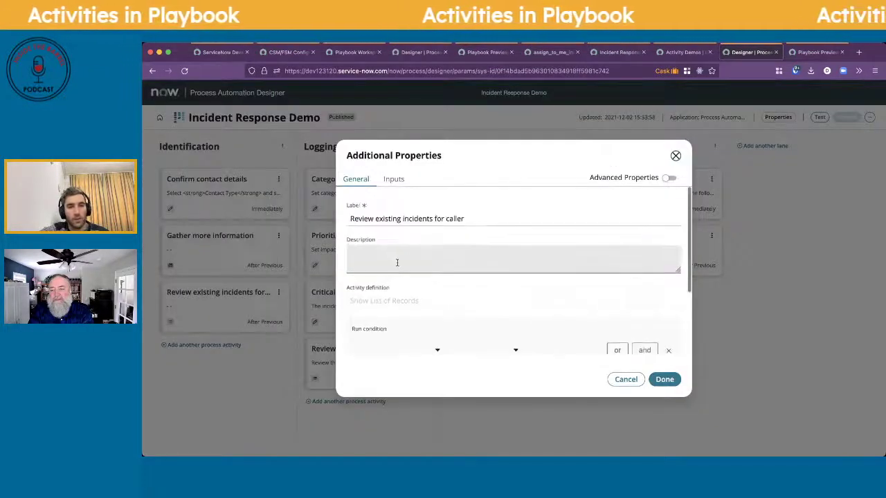
left_click(394, 178)
scroll(409, 232, "down", 2)
scroll(415, 242, "up", 2)
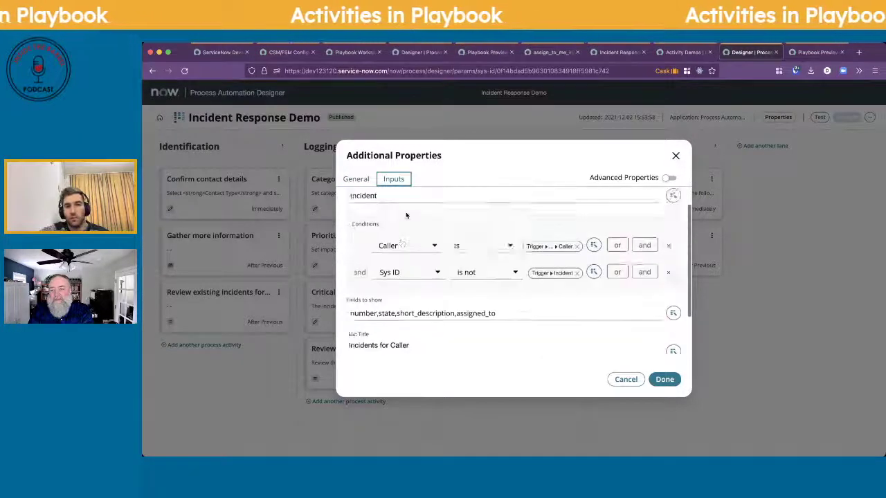